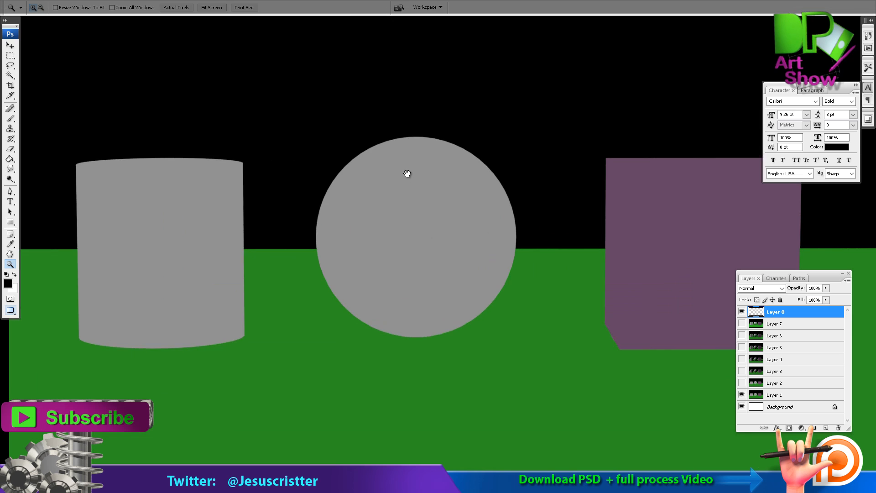
- Change the screen mode so the title bar and menu bar are shown around the canvas
left_click_drag(407, 173, 408, 208)
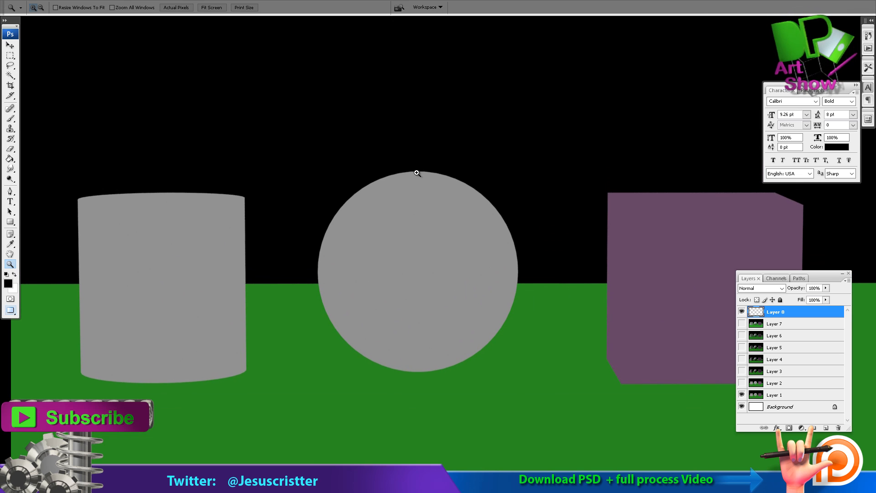
key("Tab")
key("Tab")
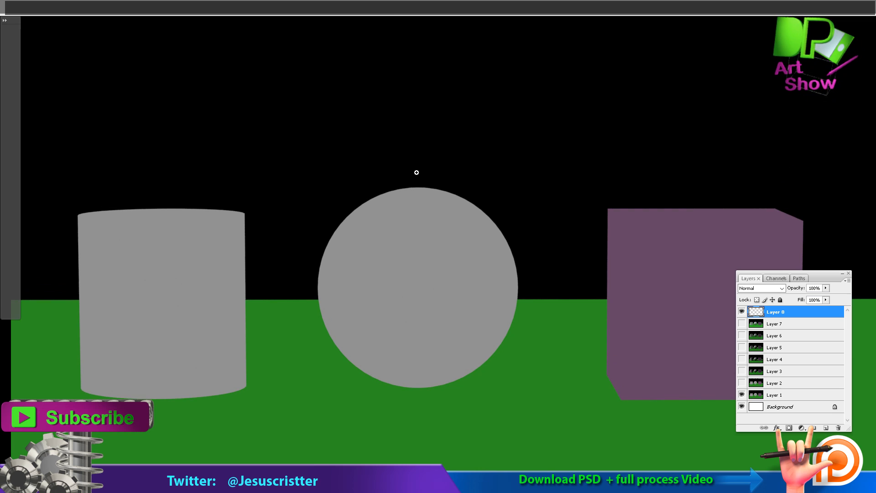
key("f")
key("f")
- Make Layer 2 visible to show the highlight on the sphere
left_click_drag(411, 220, 391, 224)
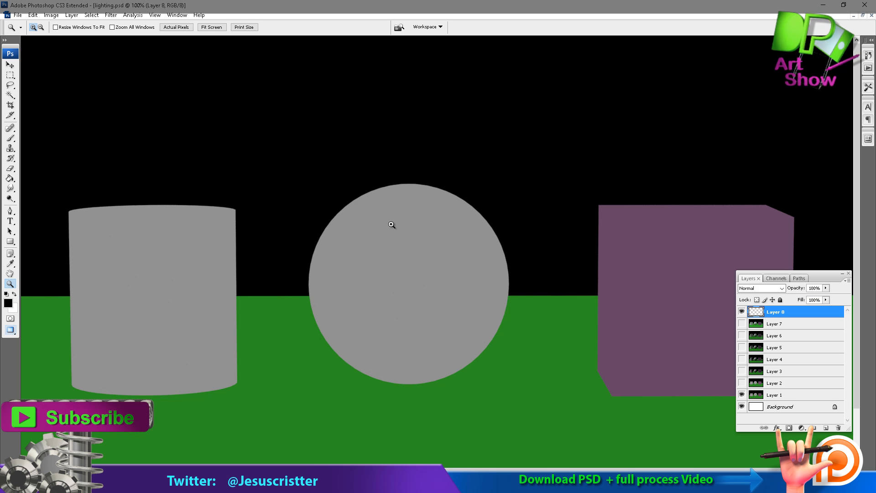
left_click_drag(403, 186, 422, 188)
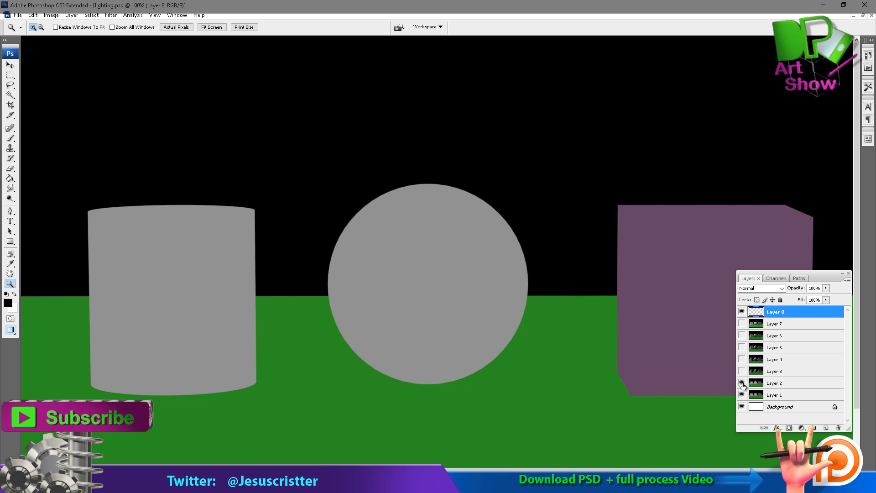
left_click(742, 383)
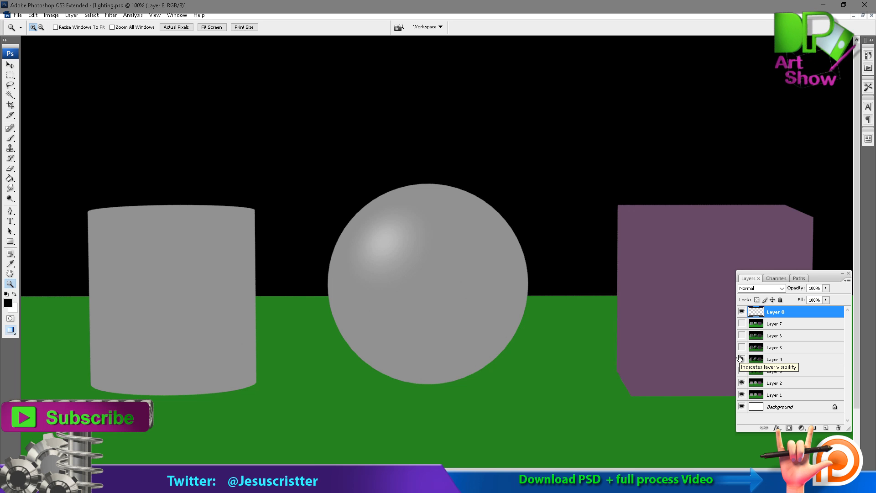
left_click_drag(439, 174, 355, 172)
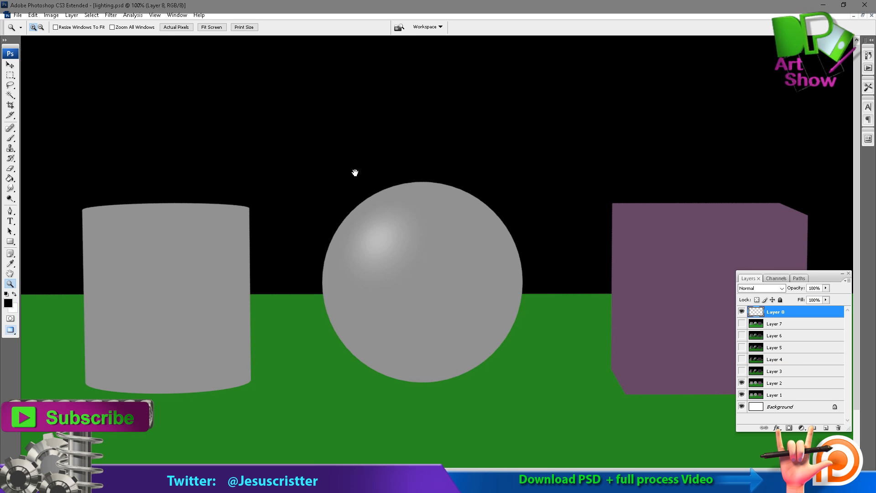
- Set the foreground colour to bright green and try the Brush tool around the sphere's highlight, undoing the test circle
left_click(7, 303)
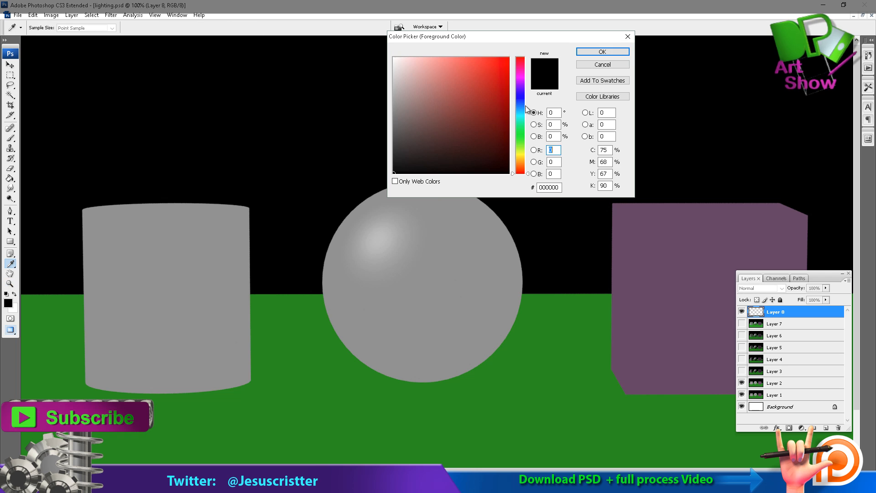
left_click(521, 133)
left_click(494, 71)
left_click(593, 51)
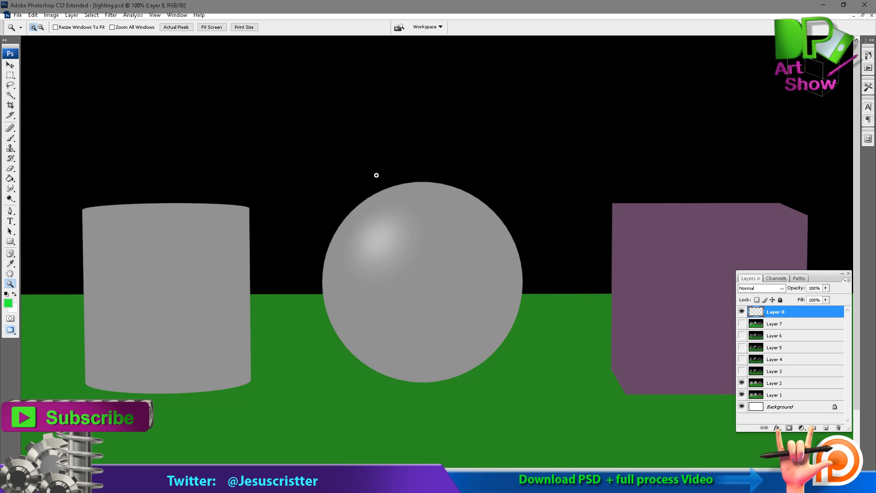
key("b")
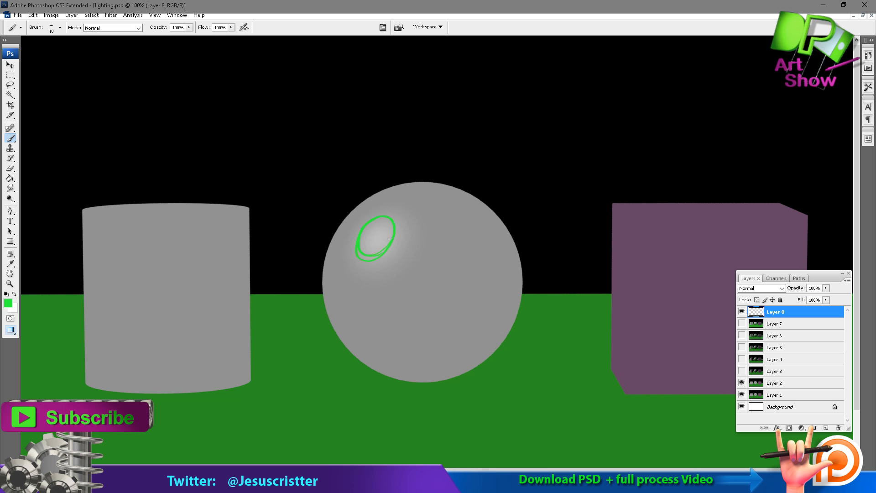
key("ctrl+z")
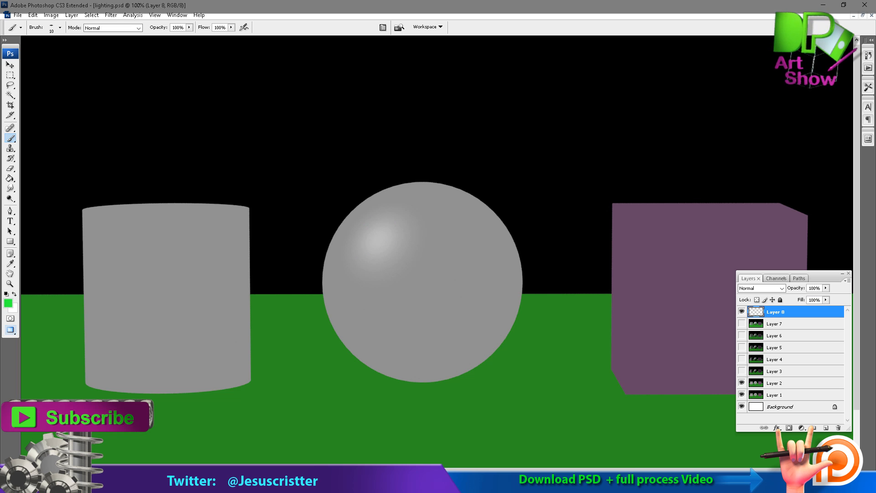
- Draw a green light-source circle above the cylinder with an arrow towards the sphere and the handwritten label "KEY"
mouse_move(206, 94)
left_mouse_down()
mouse_move(196, 65)
mouse_move(214, 64)
mouse_move(279, 139)
left_mouse_up()
left_click_drag(253, 110, 256, 137)
left_click_drag(233, 57, 231, 79)
left_click_drag(240, 57, 242, 75)
mouse_move(250, 63)
left_mouse_down()
mouse_move(260, 74)
mouse_move(269, 69)
left_mouse_up()
left_click_drag(275, 60, 265, 78)
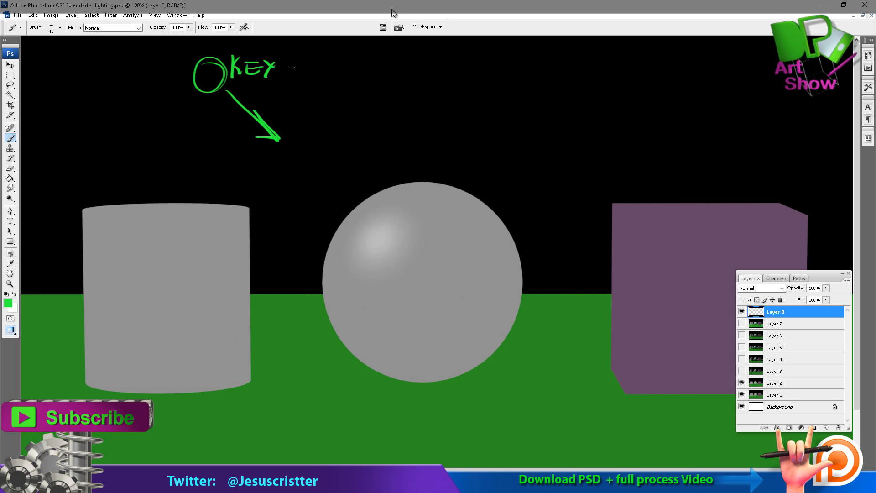
- Fill in and clean up the key light's arrowhead, and hatch the inside of the light-source circle
mouse_move(278, 135)
left_mouse_down()
mouse_move(269, 116)
mouse_move(258, 136)
left_mouse_up()
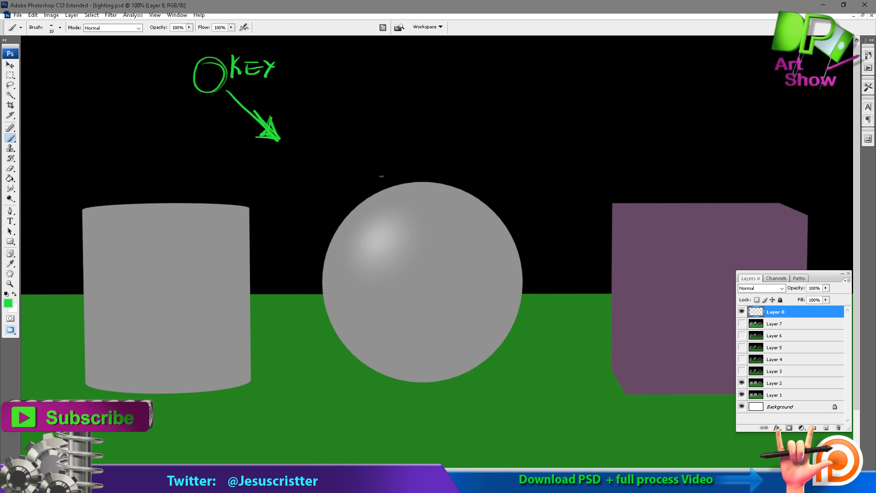
key("e")
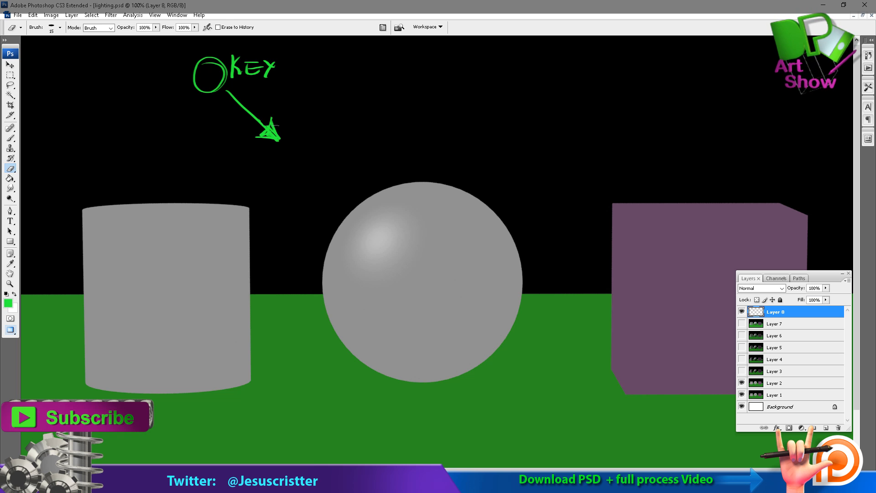
key("b")
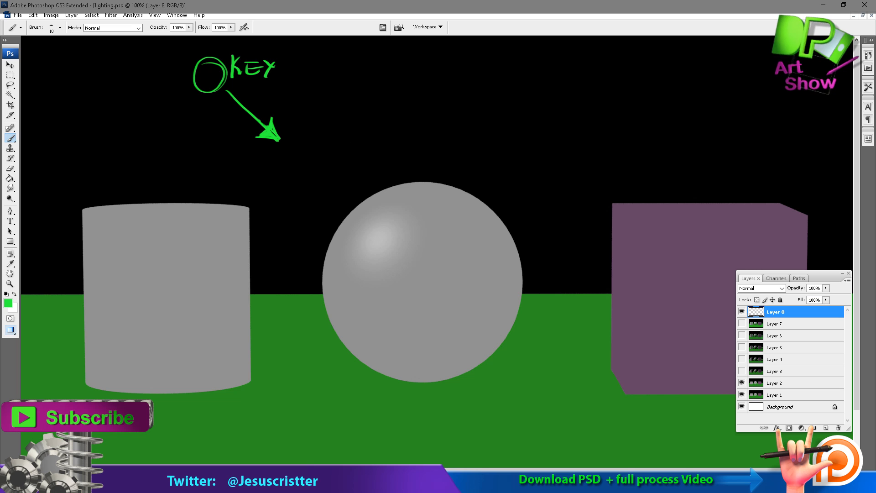
mouse_move(199, 66)
left_mouse_down()
mouse_move(203, 91)
mouse_move(220, 79)
left_mouse_up()
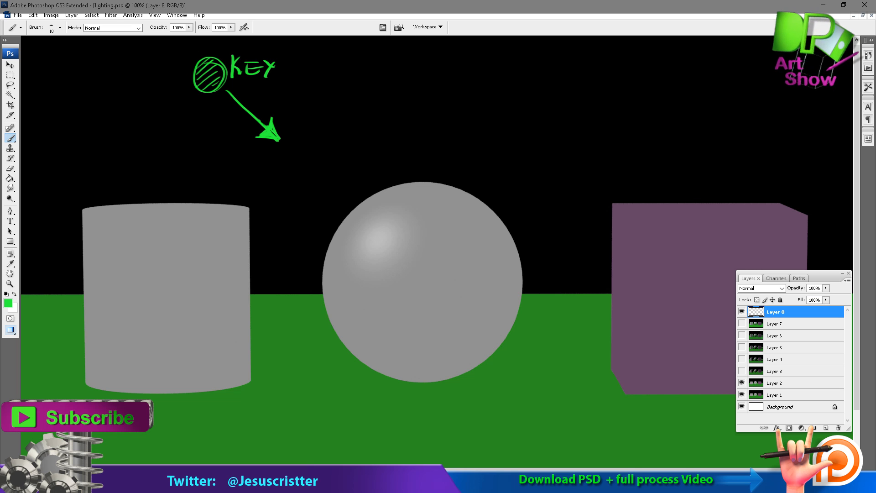
- Sketch trial strokes on the sphere and a vertical highlight line down the cylinder, undoing each one
left_click_drag(397, 223, 400, 227)
key("ctrl+z")
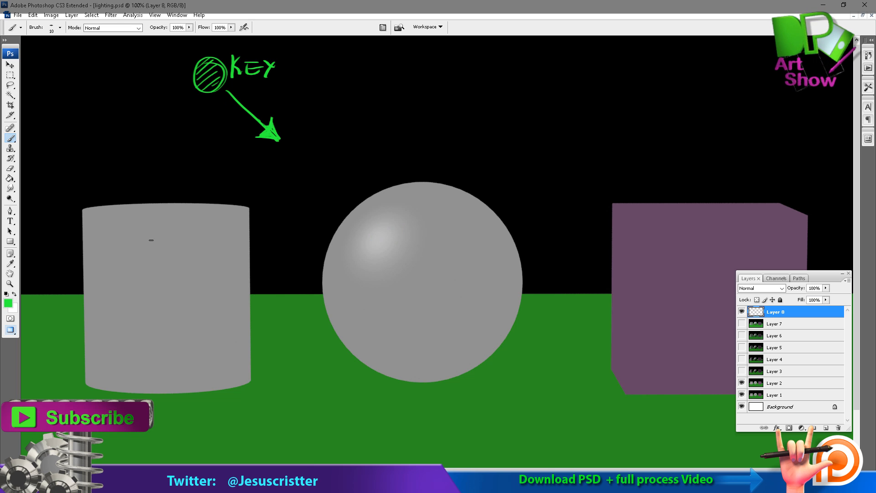
left_click_drag(138, 275, 138, 308)
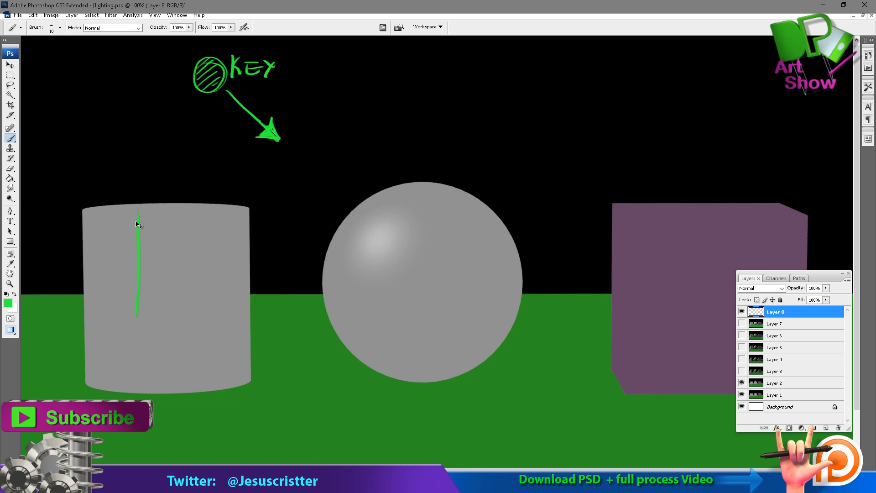
key("ctrl+z")
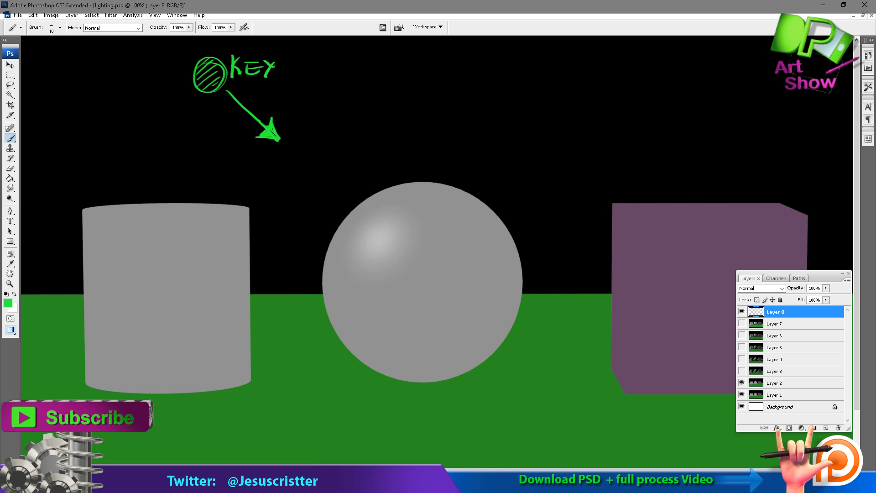
left_click_drag(138, 212, 140, 380)
key("ctrl+z")
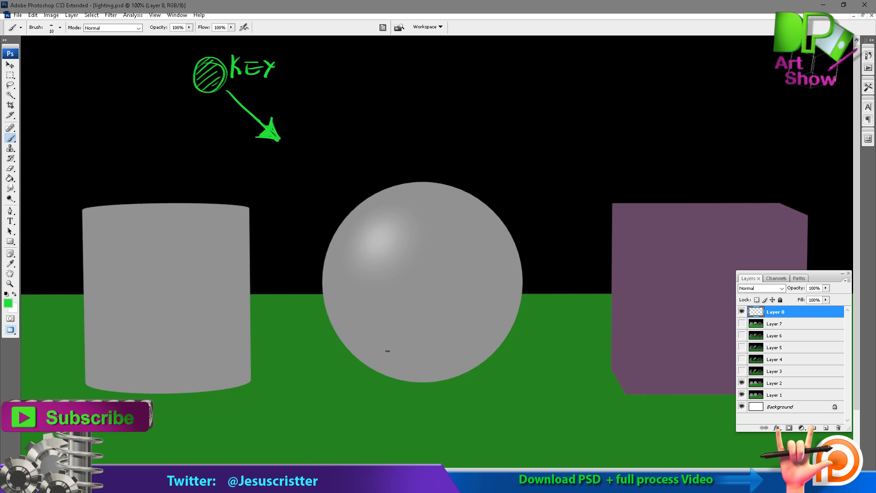
mouse_move(387, 350)
left_mouse_down()
mouse_move(391, 185)
mouse_move(368, 186)
left_mouse_up()
key("ctrl+z")
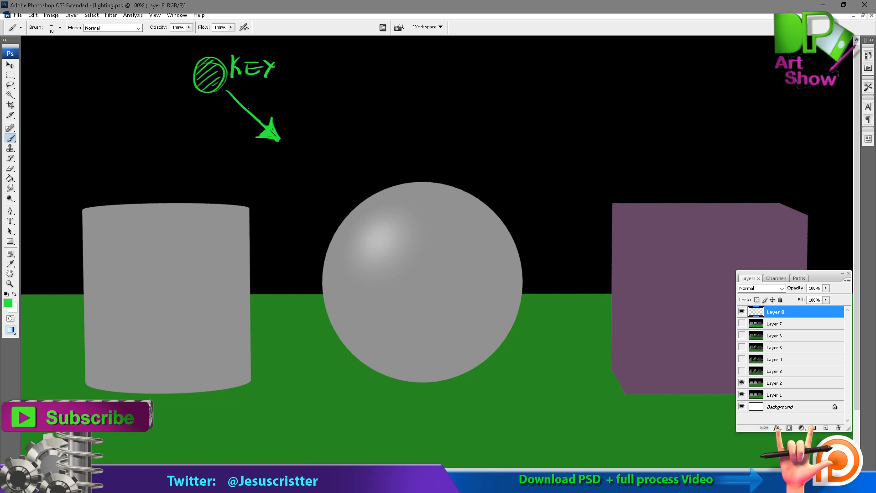
- Sketch the key light's ray onto the sphere and a tangent line where it hits, undoing these strokes
left_click_drag(276, 137, 372, 231)
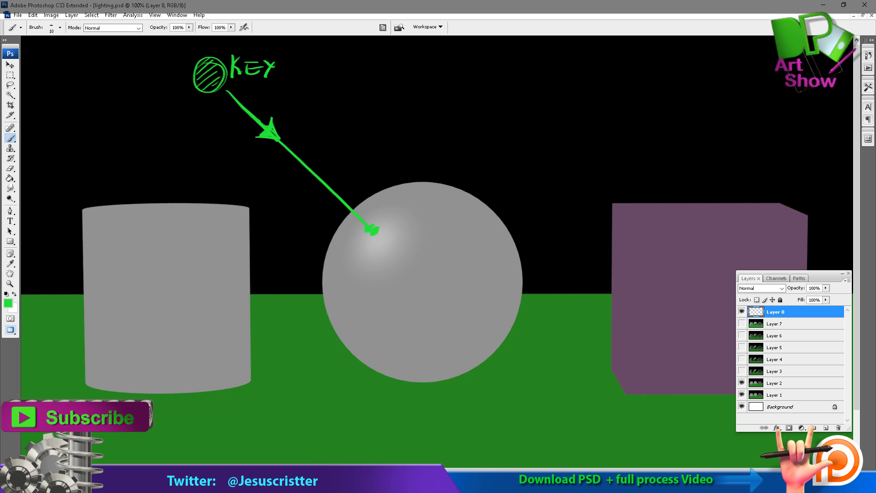
key("ctrl+z")
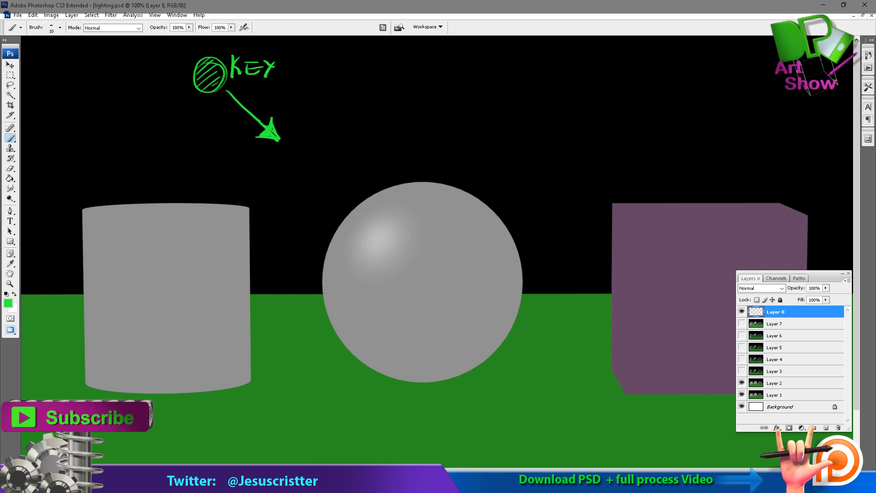
left_click_drag(278, 203, 282, 194)
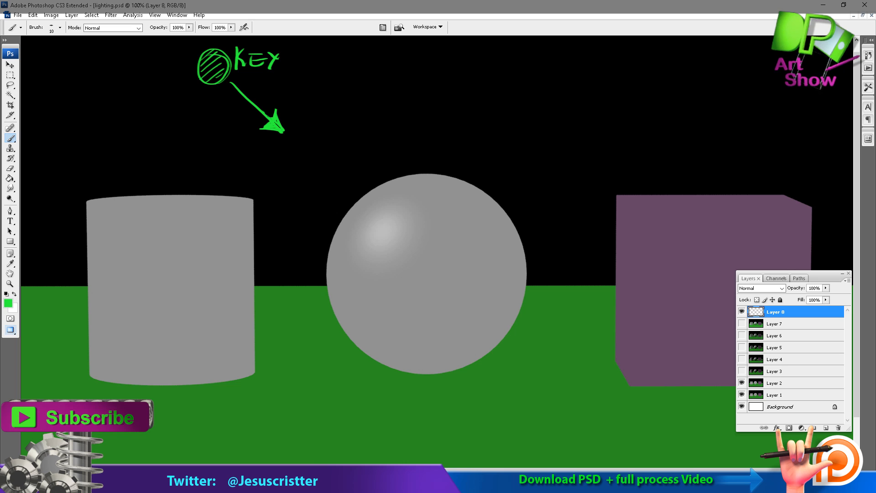
mouse_move(294, 144)
left_mouse_down()
mouse_move(358, 209)
mouse_move(427, 159)
mouse_move(320, 276)
left_mouse_up()
left_click_drag(427, 160, 360, 220)
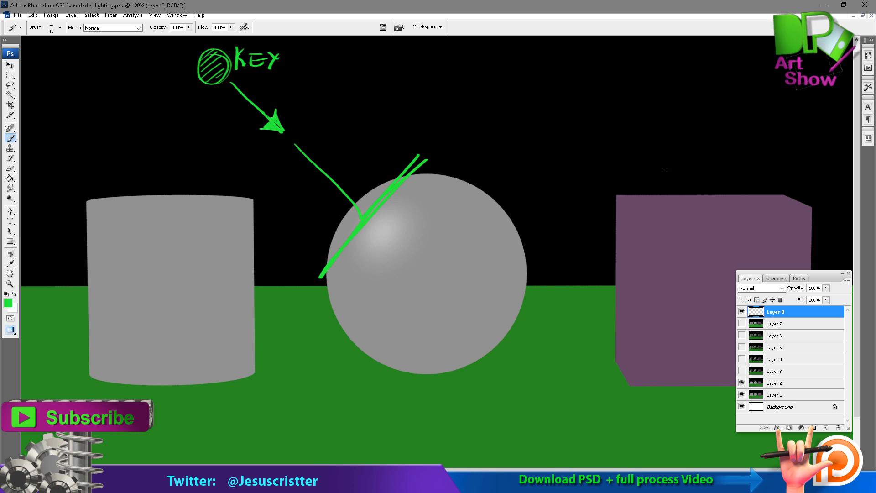
key("ctrl+z")
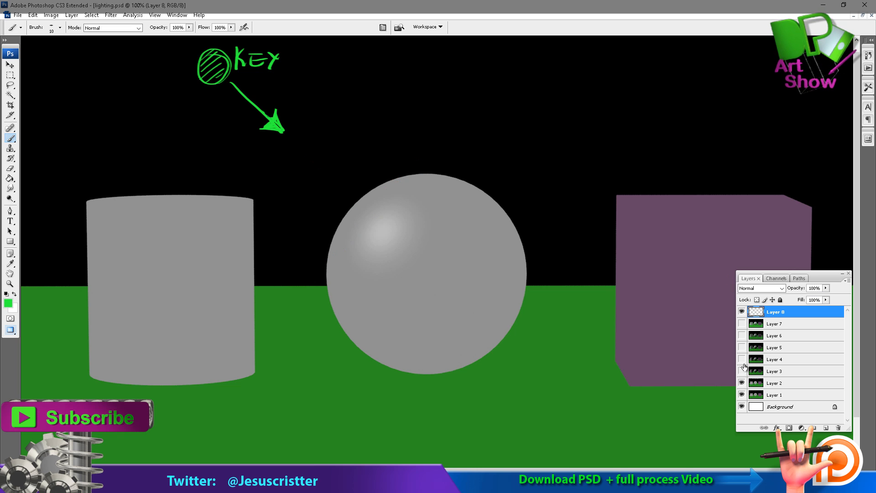
- Make Layer 3 visible to show the shading on the cylinder, sphere and cube
left_click_drag(639, 218, 638, 168)
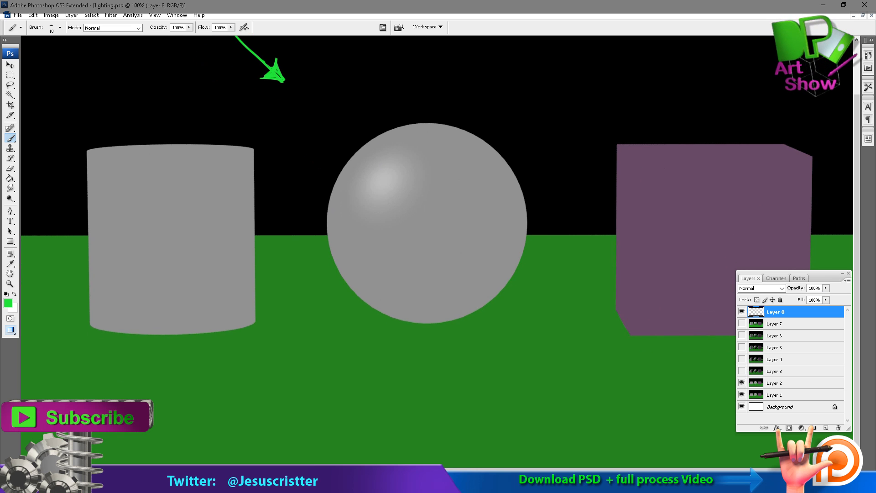
left_click_drag(667, 200, 651, 239)
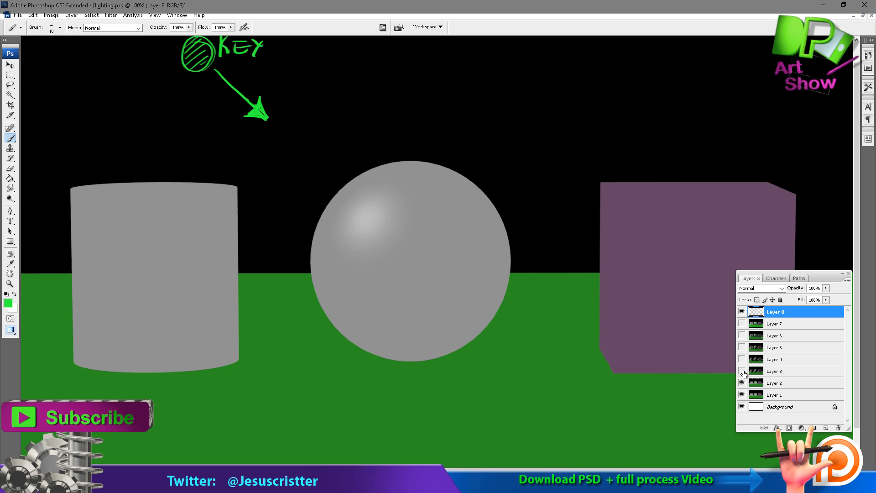
left_click(742, 370)
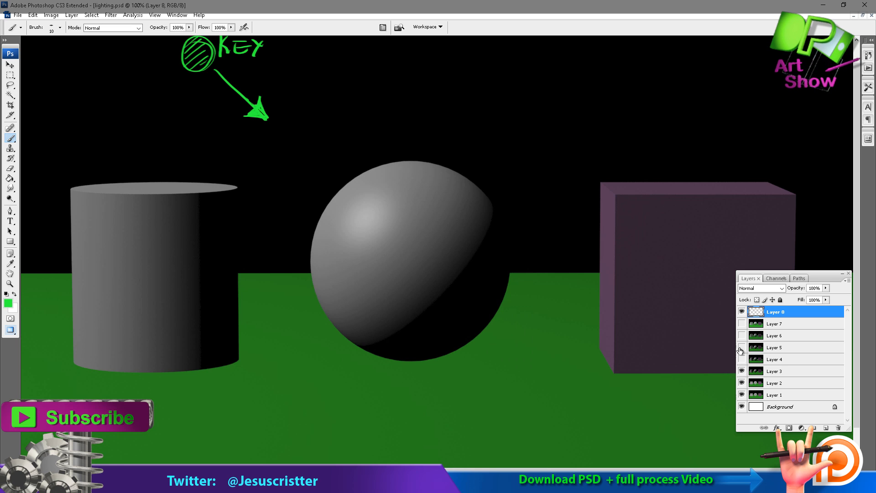
left_click_drag(312, 182, 322, 205)
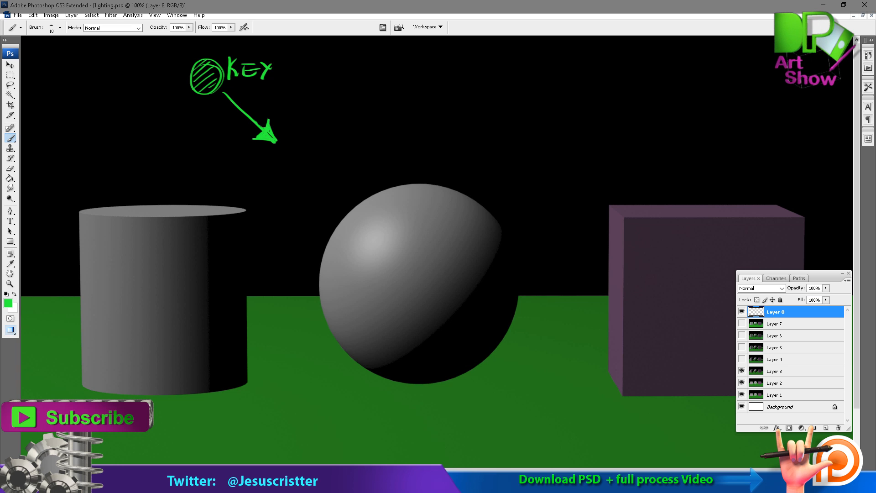
- Draw curved green arrows from light to dark across the sphere and along the cylinder's base
mouse_move(356, 215)
left_mouse_down()
mouse_move(451, 244)
mouse_move(484, 321)
mouse_move(493, 318)
left_mouse_up()
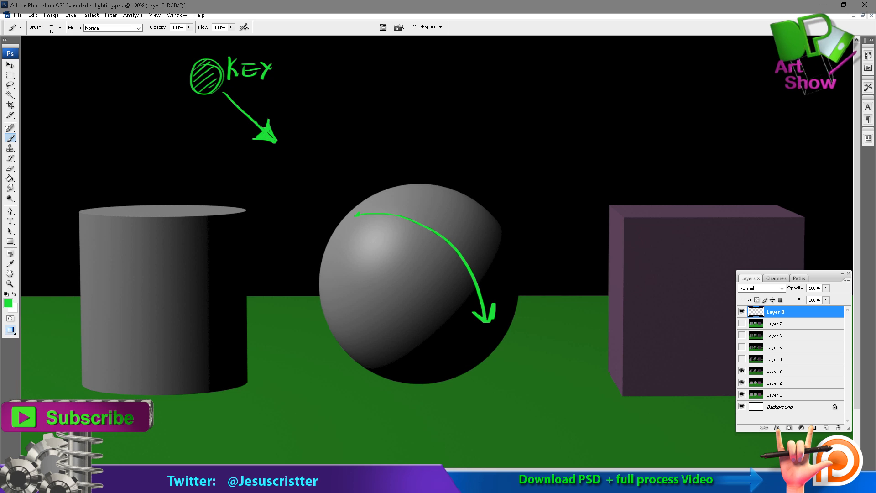
mouse_move(94, 372)
left_mouse_down()
mouse_move(181, 376)
mouse_move(229, 358)
left_mouse_up()
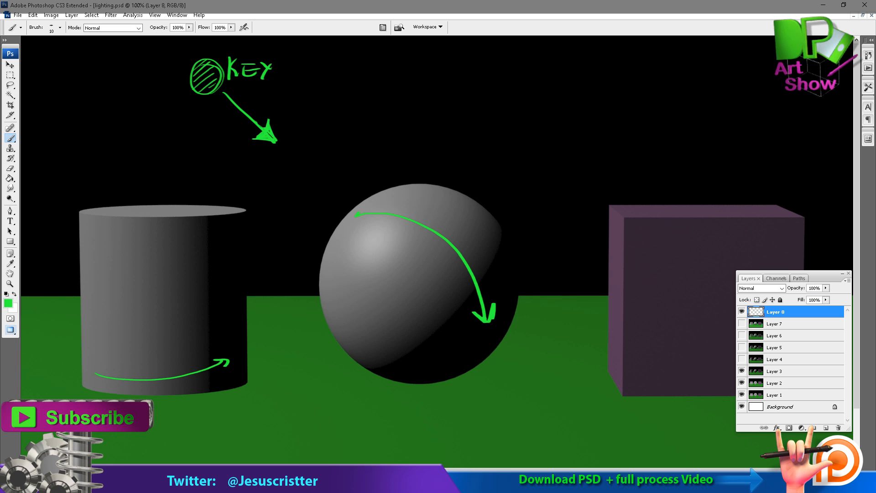
key("ctrl+z")
mouse_move(93, 371)
left_mouse_down()
mouse_move(127, 384)
mouse_move(237, 371)
mouse_move(232, 376)
left_mouse_up()
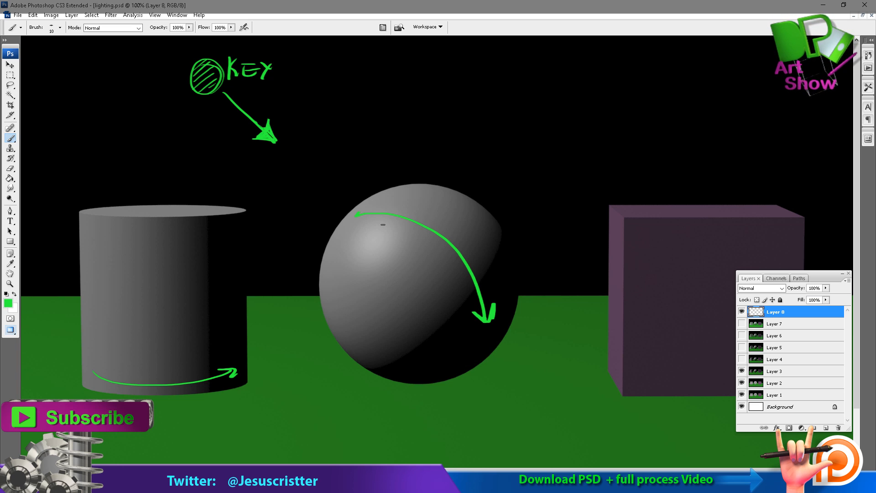
- Show Layer 4 and annotate the cast shadows with green outlines and a ray from the cylinder's upper rim to its shadow tip
left_click(742, 360)
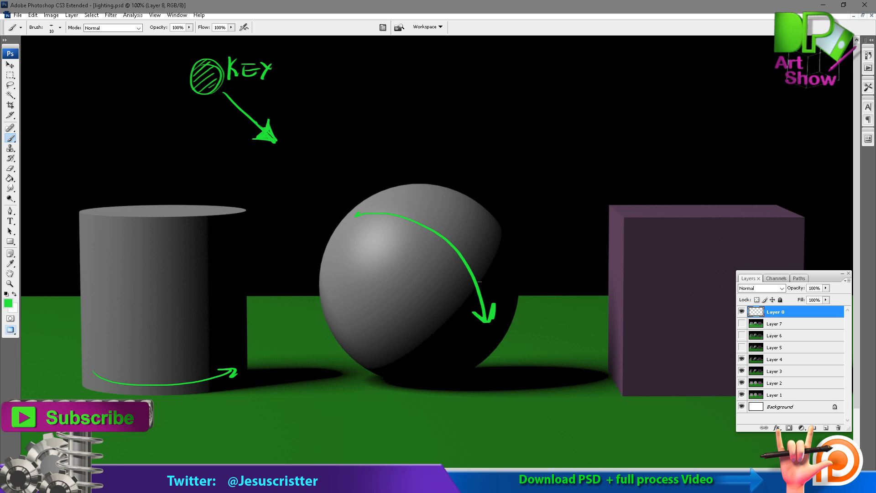
left_click_drag(479, 281, 469, 246)
mouse_move(416, 354)
left_mouse_down()
mouse_move(573, 345)
mouse_move(502, 334)
mouse_move(465, 354)
left_mouse_up()
mouse_move(171, 356)
left_mouse_down()
mouse_move(319, 338)
mouse_move(239, 335)
mouse_move(322, 341)
mouse_move(199, 359)
left_mouse_up()
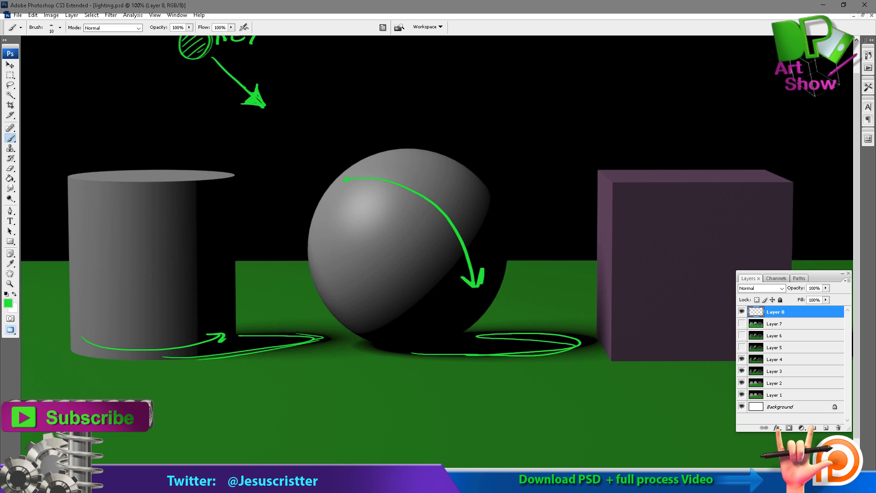
left_click_drag(240, 184, 329, 323)
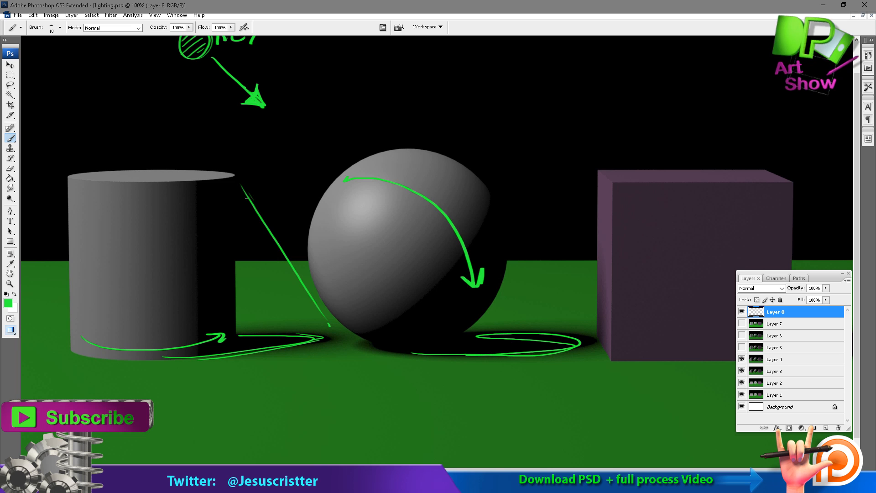
- Draw parallel green light rays from the edges of the cylinder and sphere down to their cast shadows
left_click_drag(246, 197, 325, 335)
left_click_drag(238, 238, 299, 336)
left_click_drag(241, 275, 287, 338)
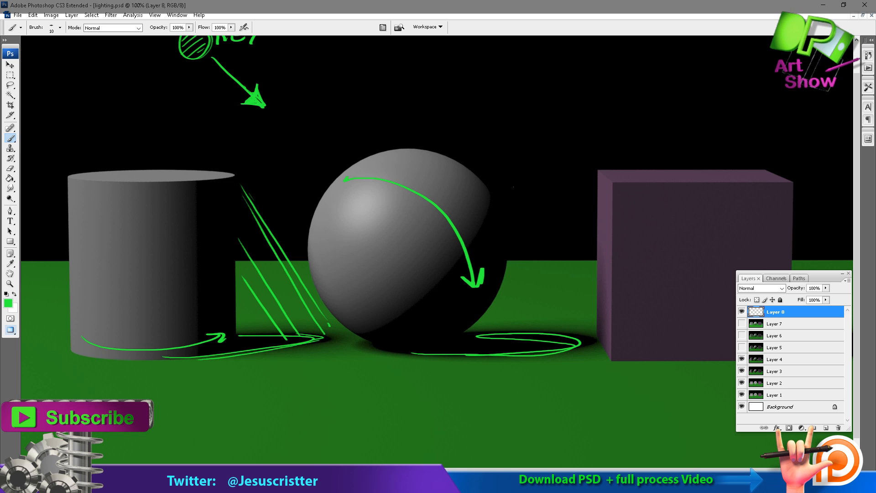
left_click_drag(497, 206, 580, 336)
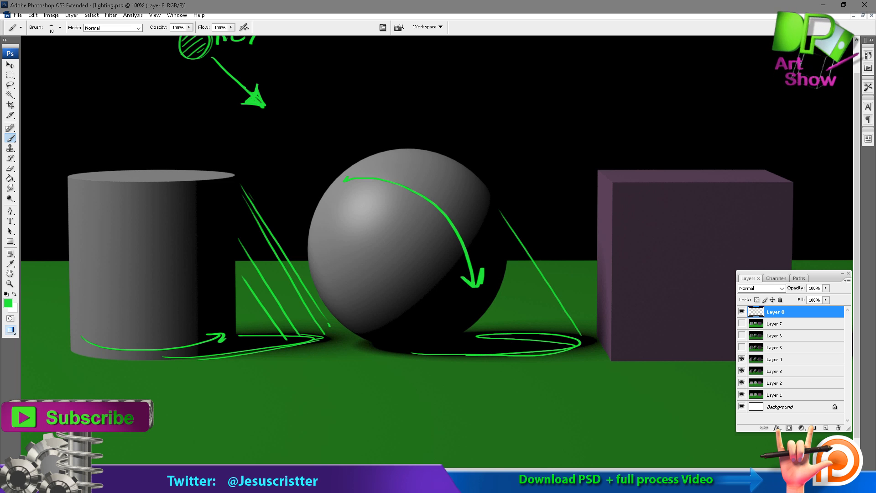
left_click_drag(509, 256, 566, 335)
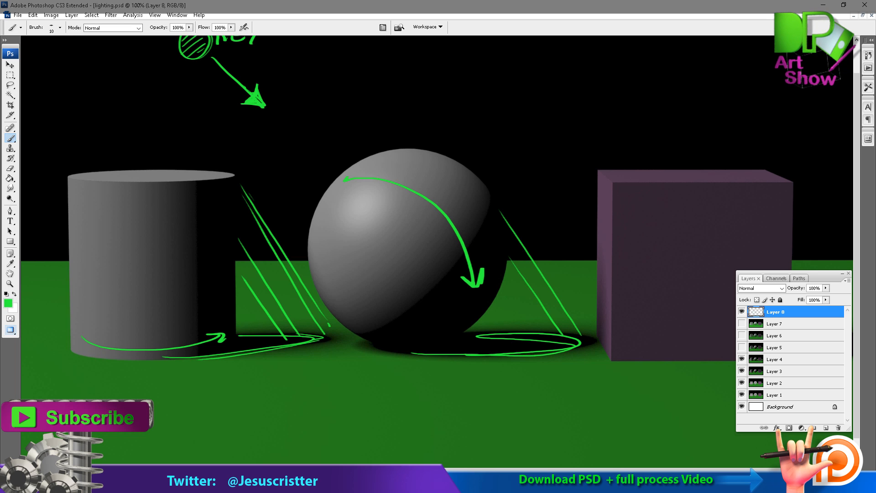
left_click_drag(499, 280, 533, 332)
left_click_drag(493, 301, 525, 339)
mouse_move(472, 314)
left_mouse_down()
mouse_move(489, 346)
mouse_move(484, 352)
left_mouse_up()
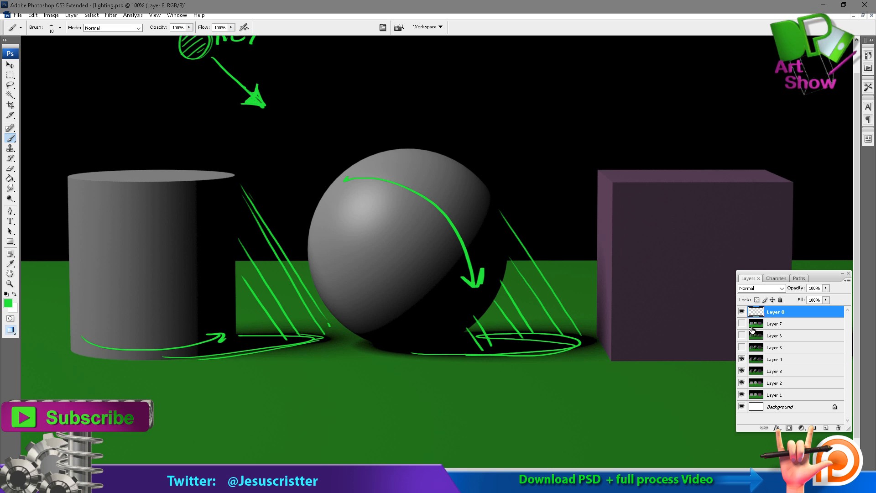
- Add a new empty layer directly above Layer 7 and hide the annotations on Layer 8
left_click(765, 324)
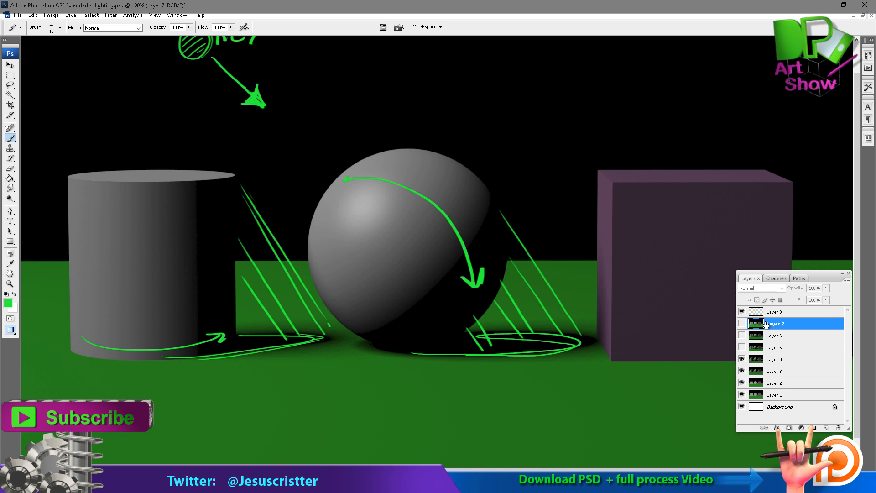
key("ctrl+shift+n")
key("Return")
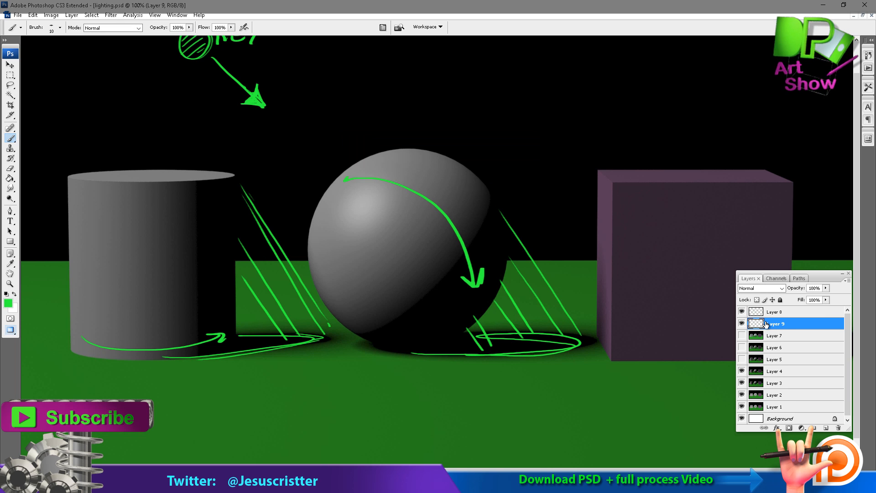
left_click(741, 312)
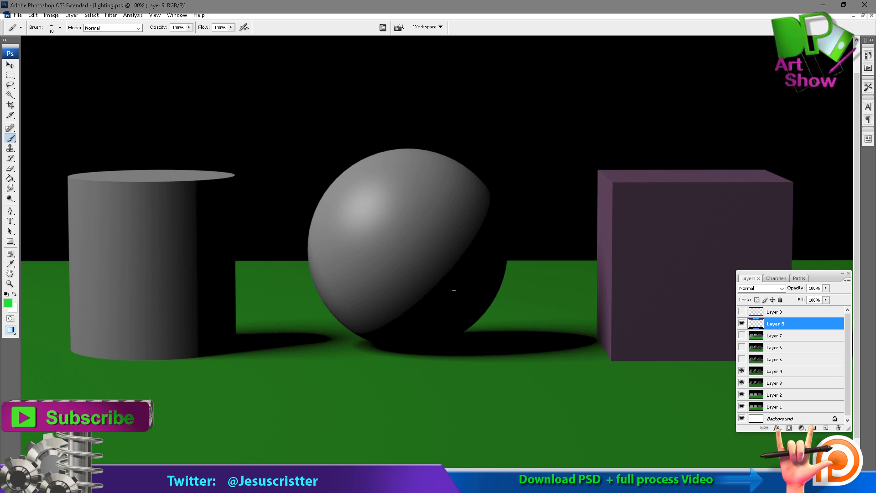
- Lasso the key light sketch on Layer 8, copy it to its own layer, and hide Layer 8
left_click(741, 312)
left_click(775, 311)
left_click_drag(192, 93, 189, 129)
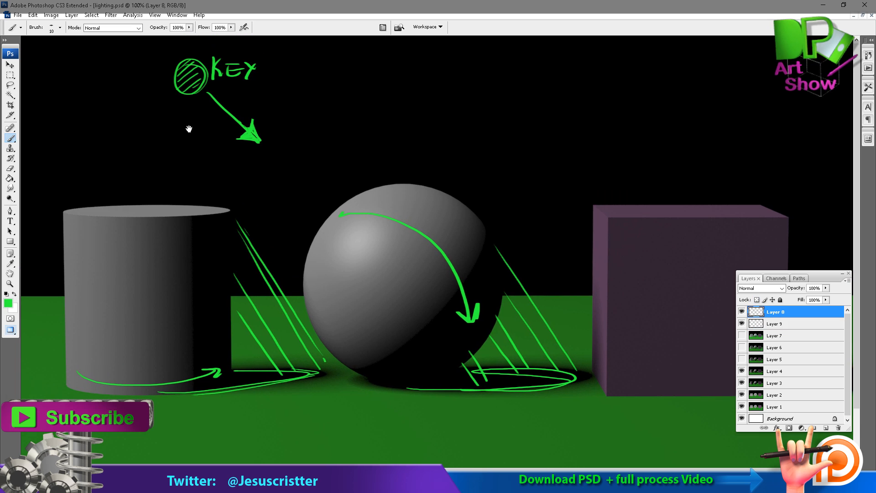
left_click(10, 85)
mouse_move(191, 42)
left_mouse_down()
mouse_move(195, 149)
mouse_move(276, 53)
mouse_move(192, 43)
left_mouse_up()
key("ctrl+j")
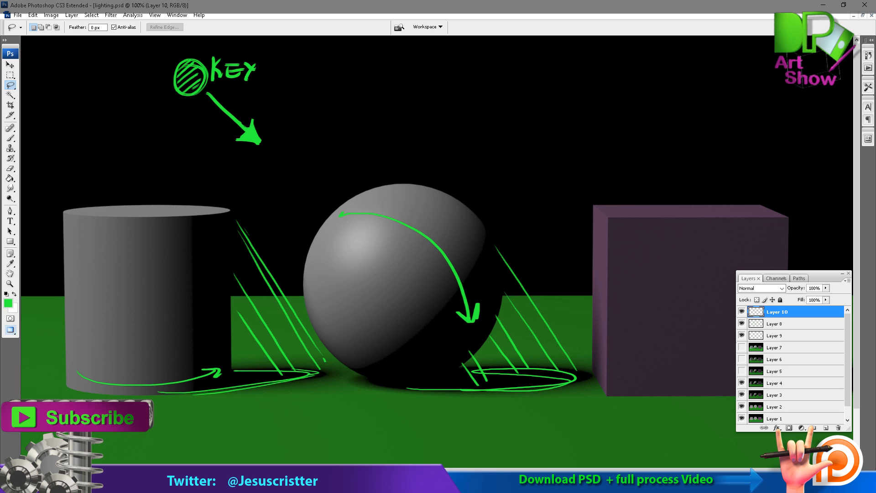
left_click(742, 323)
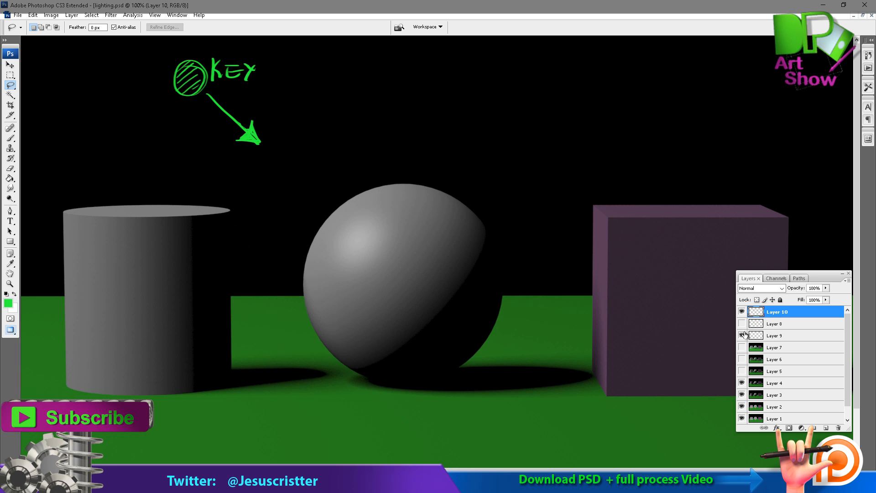
- Show Layer 5 and draw a green arrow on Layer 10 from above the cube toward the sphere's rim
left_click(742, 371)
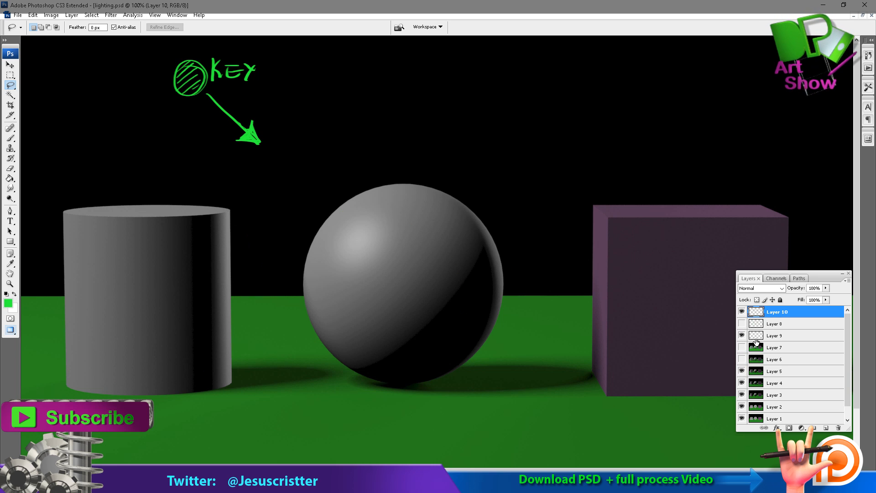
left_click(776, 337)
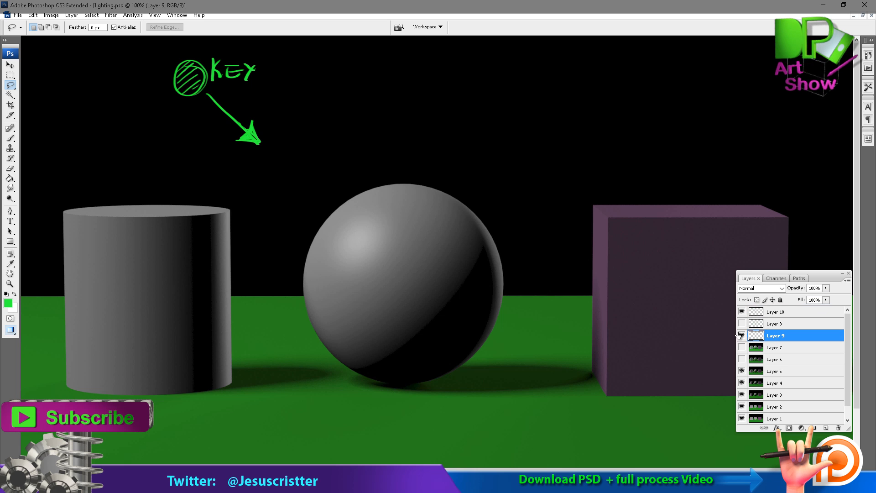
left_click(772, 314)
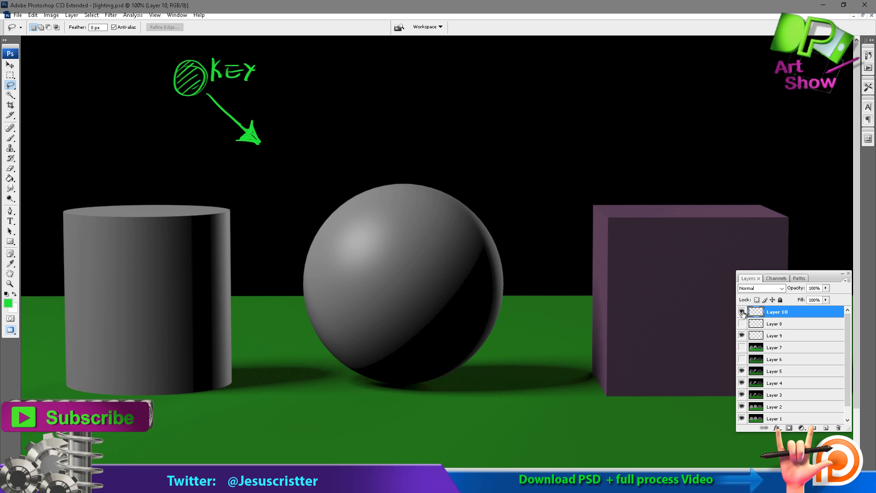
left_click(741, 312)
left_click(741, 312)
key("b")
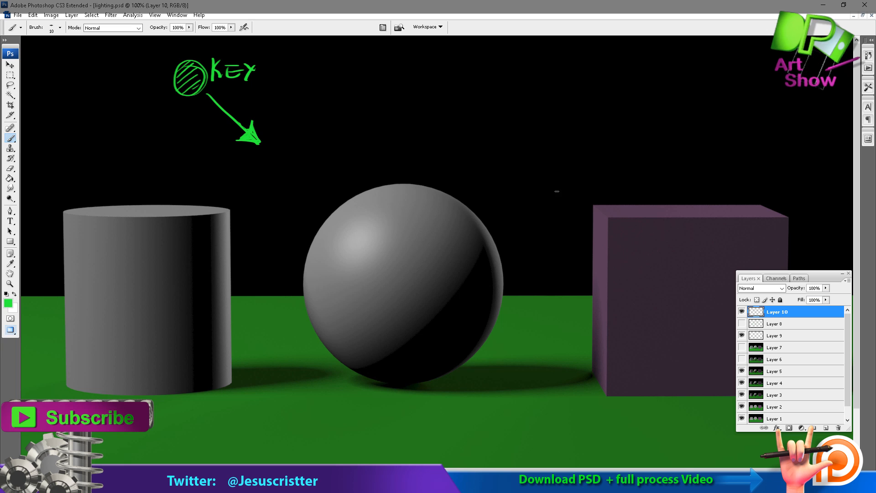
mouse_move(591, 172)
left_mouse_down()
mouse_move(518, 219)
mouse_move(526, 208)
left_mouse_up()
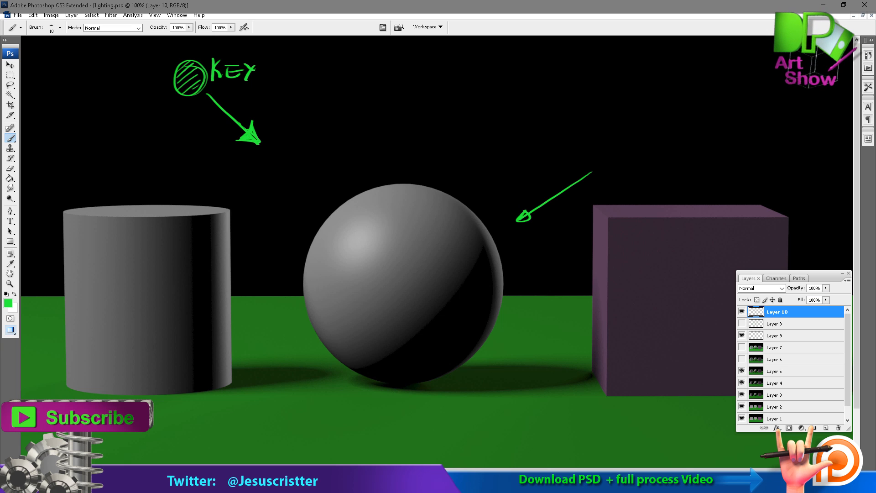
- Toggle Layer 5 off and on to compare the objects with and without the rim lighting
left_click(741, 371)
left_click(742, 371)
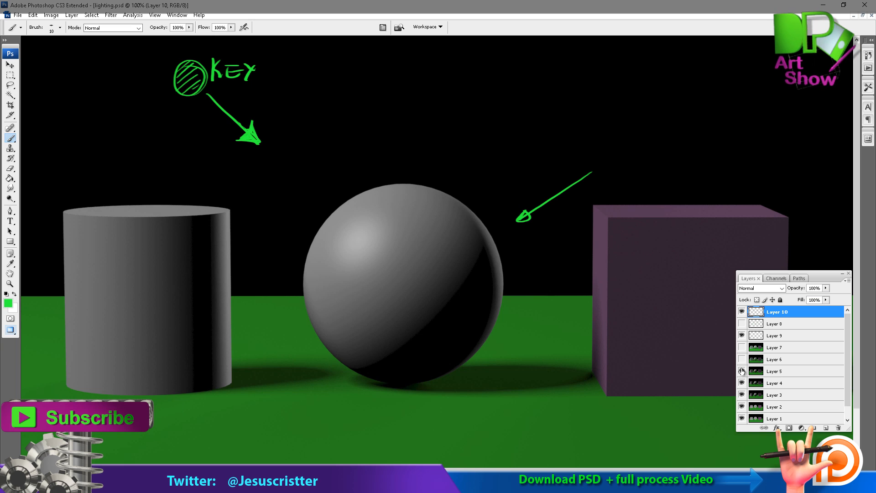
left_click(741, 371)
left_click(741, 371)
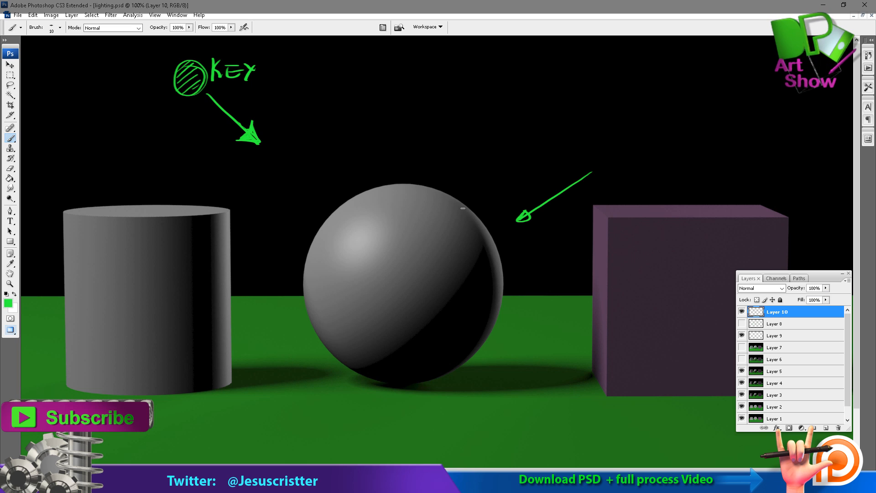
- Trace the lit rims of the sphere and cylinder in green and add short incoming rays beside them
mouse_move(465, 201)
left_mouse_down()
mouse_move(492, 236)
mouse_move(502, 287)
mouse_move(495, 321)
mouse_move(457, 200)
mouse_move(518, 189)
left_mouse_up()
left_click_drag(486, 224, 512, 208)
mouse_move(495, 233)
left_mouse_down()
mouse_move(520, 222)
mouse_move(529, 232)
left_mouse_up()
mouse_move(509, 254)
left_mouse_down()
mouse_move(539, 243)
mouse_move(544, 257)
left_mouse_up()
mouse_move(232, 211)
left_mouse_down()
mouse_move(235, 304)
mouse_move(258, 209)
left_mouse_up()
mouse_move(234, 224)
left_mouse_down()
mouse_move(260, 209)
mouse_move(259, 233)
left_mouse_up()
left_click_drag(259, 246, 254, 259)
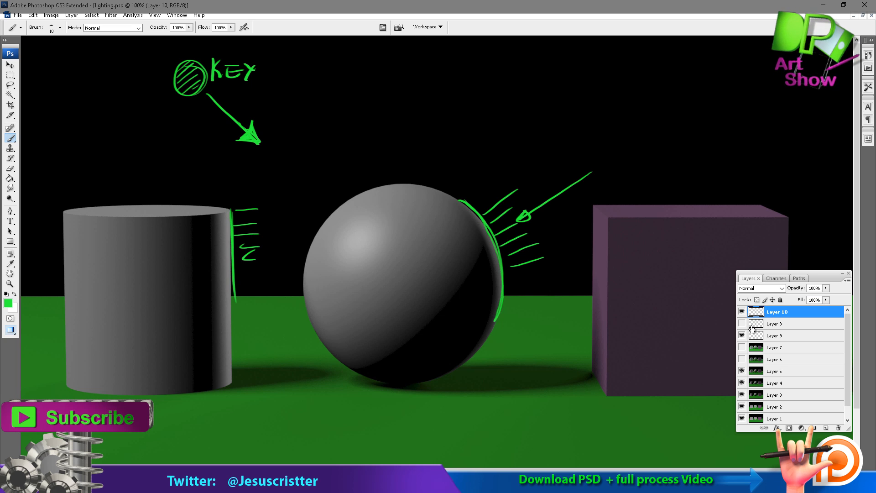
left_click(742, 311)
left_click(742, 312)
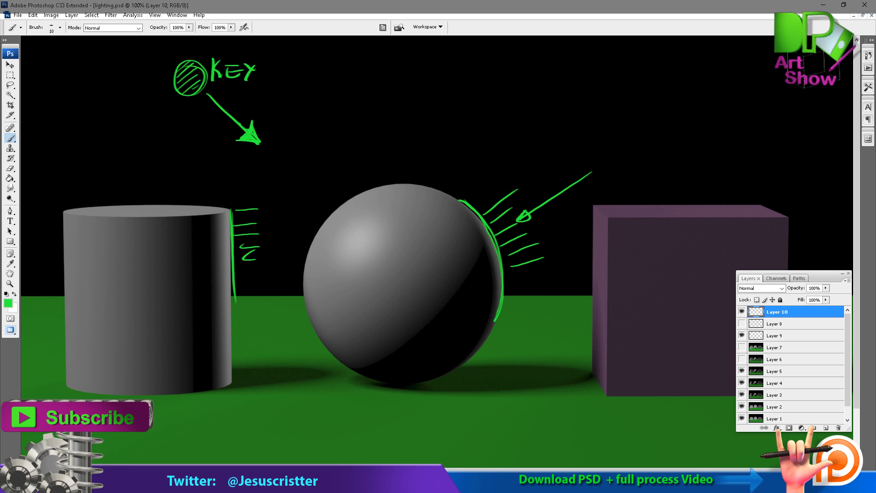
- Handwrite the label BACK LIGHT at the tail of the rim light arrow and draw a hatched light circle above it
mouse_move(601, 159)
left_mouse_down()
mouse_move(602, 178)
mouse_move(641, 173)
mouse_move(648, 156)
left_mouse_up()
left_click_drag(680, 156, 693, 176)
mouse_move(702, 160)
left_mouse_down()
mouse_move(696, 169)
mouse_move(706, 169)
mouse_move(705, 176)
left_mouse_up()
mouse_move(712, 160)
left_mouse_down()
mouse_move(719, 173)
mouse_move(727, 159)
left_mouse_up()
mouse_move(729, 151)
left_mouse_down()
mouse_move(728, 172)
mouse_move(737, 152)
mouse_move(695, 175)
mouse_move(726, 166)
mouse_move(719, 173)
mouse_move(691, 177)
mouse_move(719, 174)
left_mouse_up()
key("e")
key("b")
left_click_drag(719, 167, 736, 173)
left_click_drag(730, 147, 748, 145)
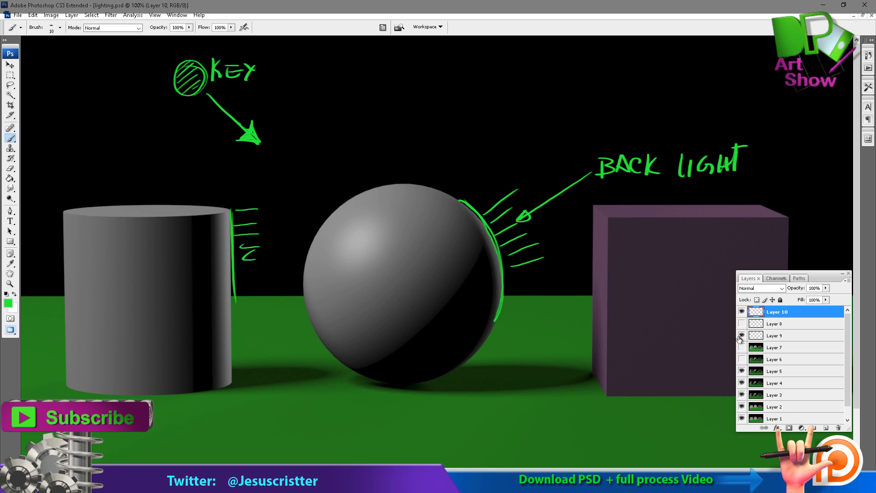
left_click_drag(609, 136, 611, 147)
left_click_drag(610, 141, 617, 142)
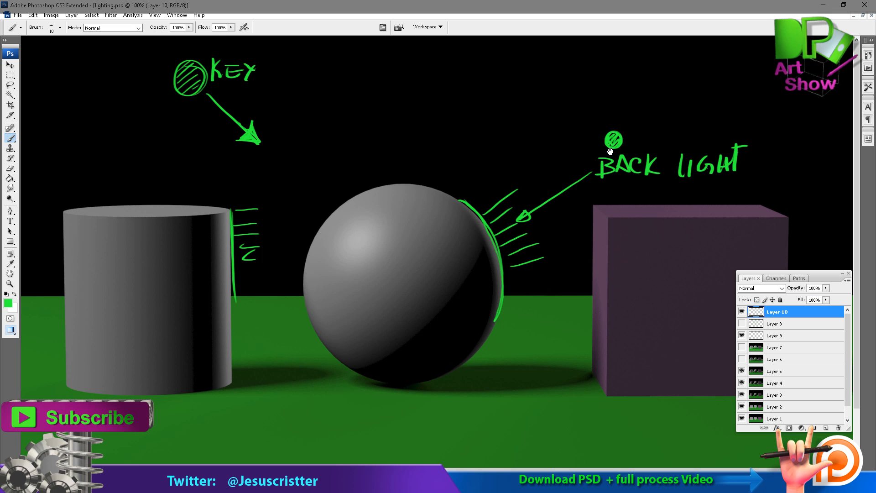
- Try sketching a panel at the cube's lower corner, an arrow toward the sphere, and a zigzag over its dark side
mouse_move(601, 231)
left_mouse_down()
mouse_move(581, 187)
mouse_move(592, 224)
left_mouse_up()
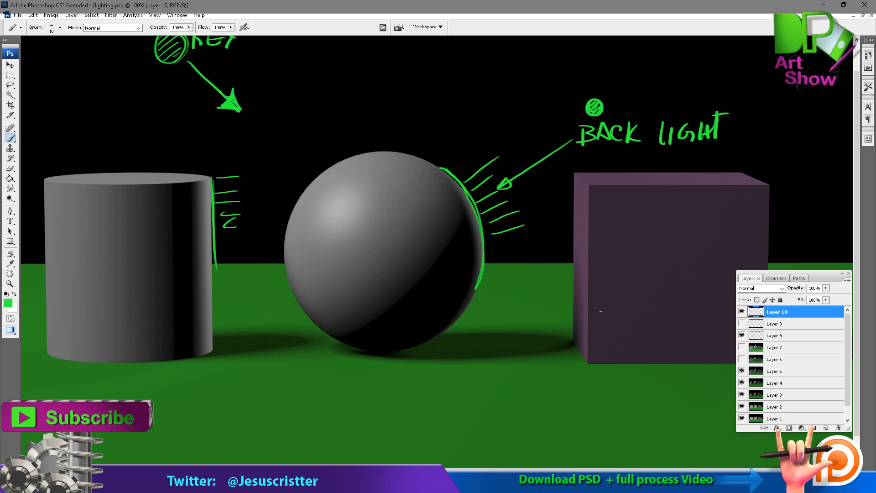
mouse_move(622, 289)
left_mouse_down()
mouse_move(579, 305)
mouse_move(569, 364)
left_mouse_up()
left_click_drag(566, 371, 611, 349)
left_click_drag(628, 291, 611, 360)
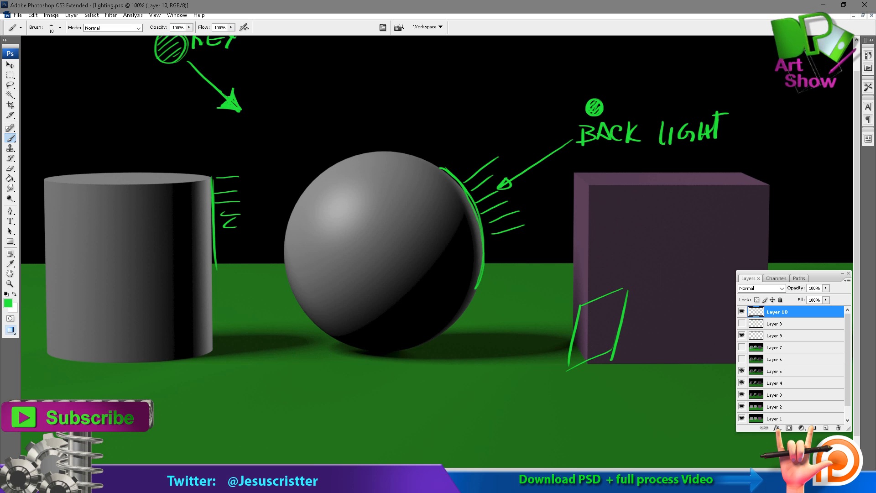
mouse_move(578, 328)
left_mouse_down()
mouse_move(514, 302)
mouse_move(531, 318)
left_mouse_up()
left_click_drag(514, 302, 542, 300)
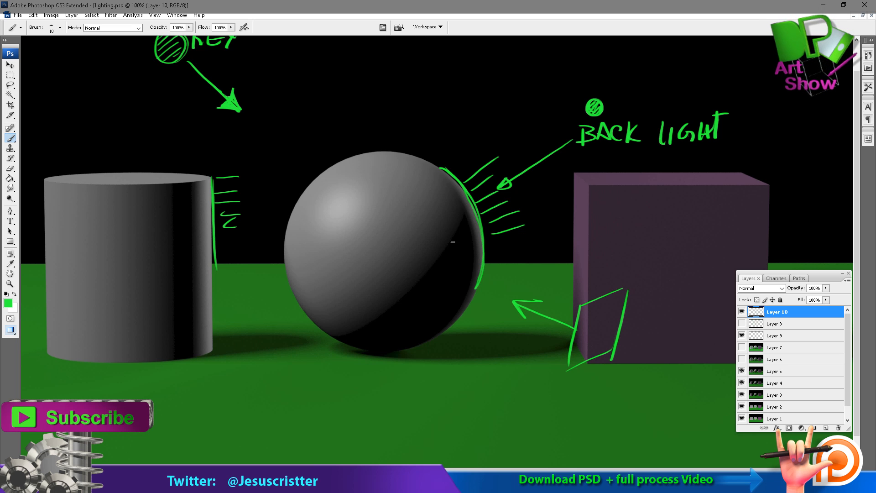
mouse_move(461, 221)
left_mouse_down()
mouse_move(442, 235)
mouse_move(468, 257)
mouse_move(462, 279)
mouse_move(420, 304)
mouse_move(428, 322)
left_mouse_up()
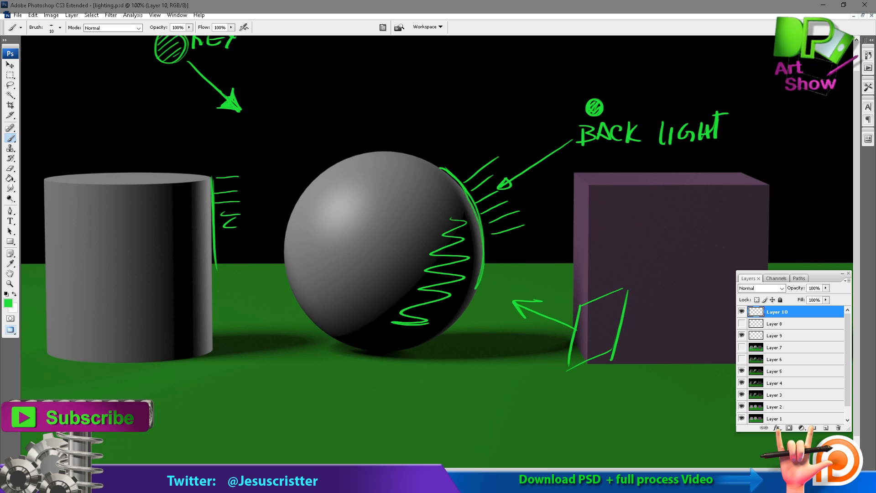
- Undo the panel, arrow and zigzag strokes
key("ctrl+alt+z")
key("ctrl+alt+z")
key("ctrl+alt+z")
key("ctrl+alt+z")
key("ctrl+alt+z")
key("ctrl+alt+z")
key("ctrl+alt+z")
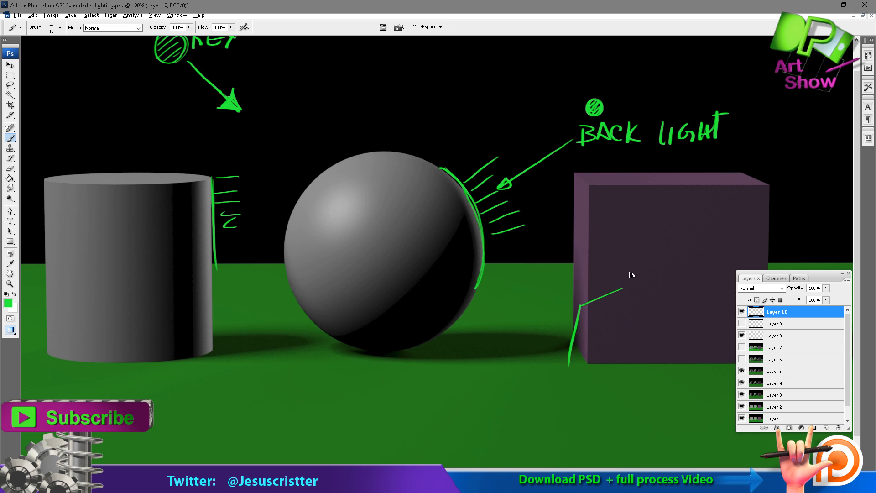
key("ctrl+alt+z")
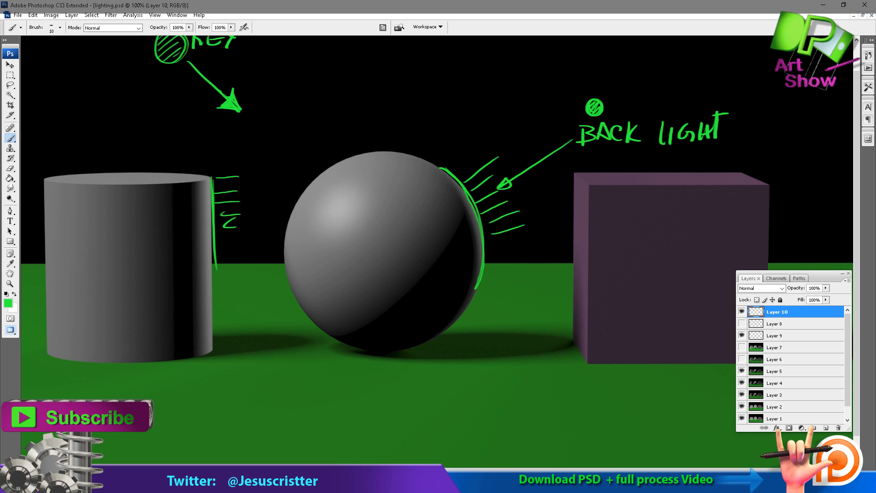
- Show Layer 6 and add a new empty layer above Layer 10
left_click(742, 360)
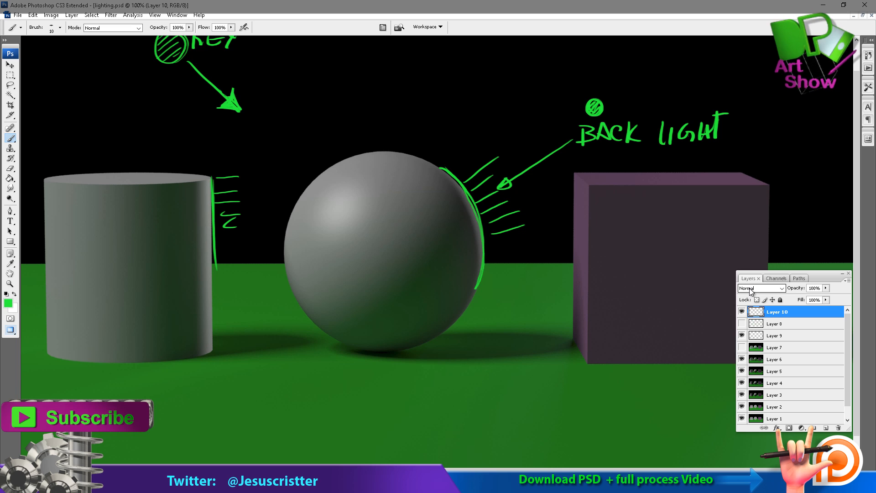
key("ctrl+shift+n")
key("Return")
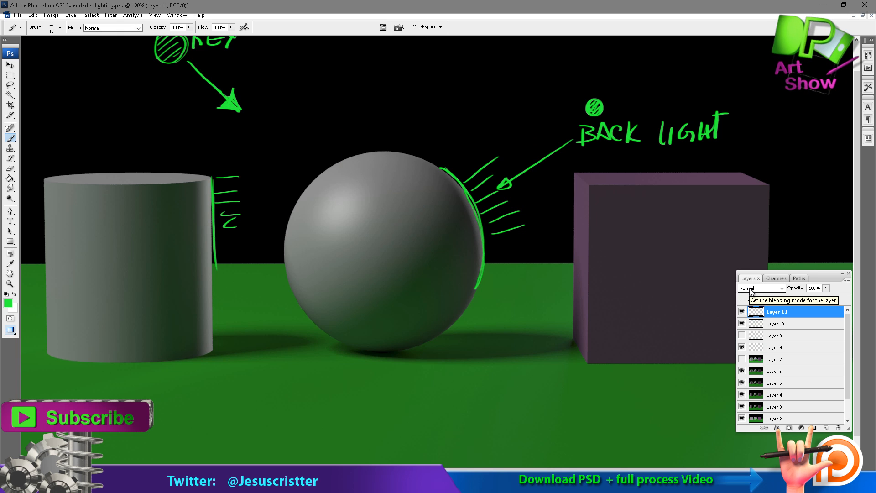
left_click_drag(350, 206, 394, 188)
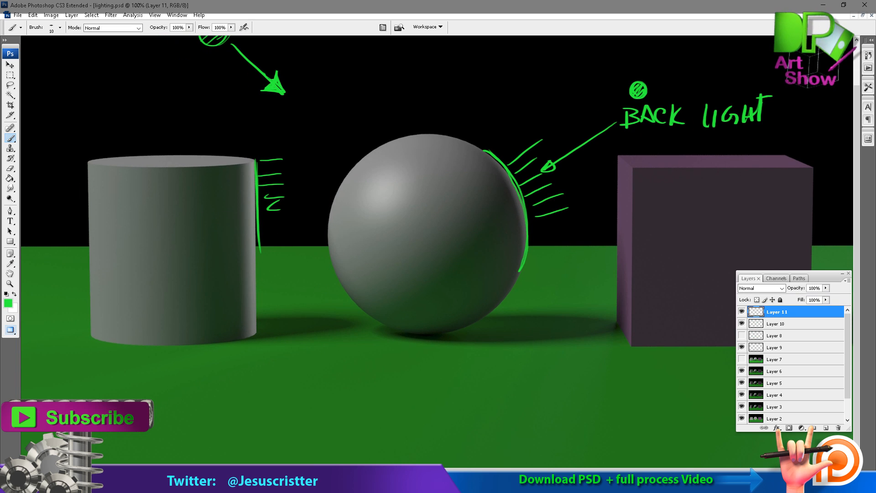
- Toggle Layer 6 off and on to compare the objects with and without the bounced green light
left_click(742, 371)
left_click(741, 371)
left_click(741, 371)
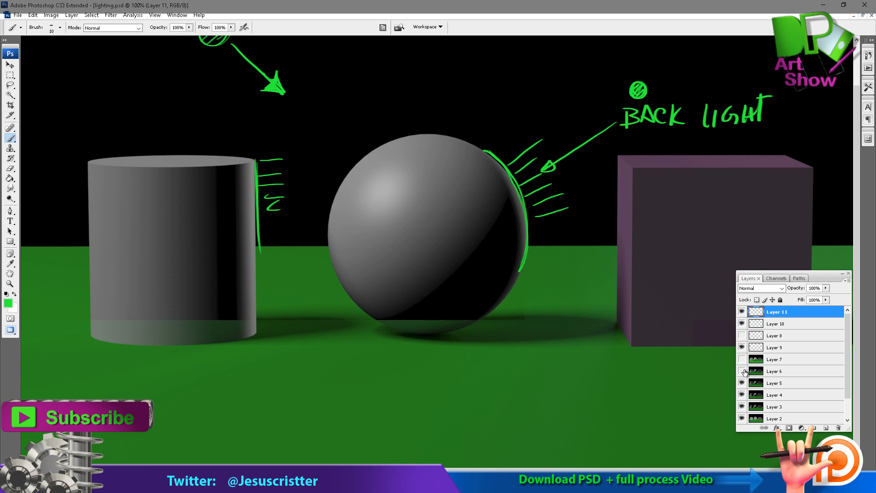
left_click(742, 371)
- Hide Layers 11 and 10 and sketch a ray bouncing off the floor onto the sphere, labelled COLOR BLEEDING and BOUNCE, on Layer 12
left_click(742, 311)
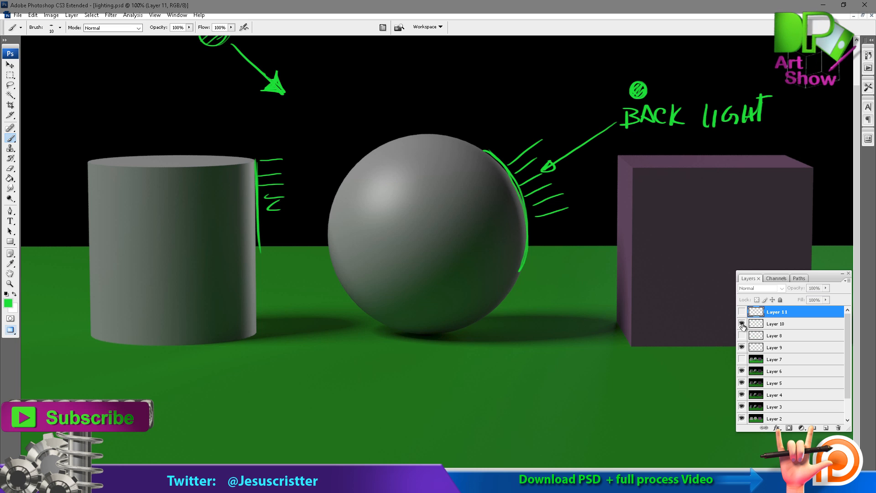
mouse_move(550, 363)
left_mouse_down()
mouse_move(599, 351)
mouse_move(608, 360)
left_mouse_up()
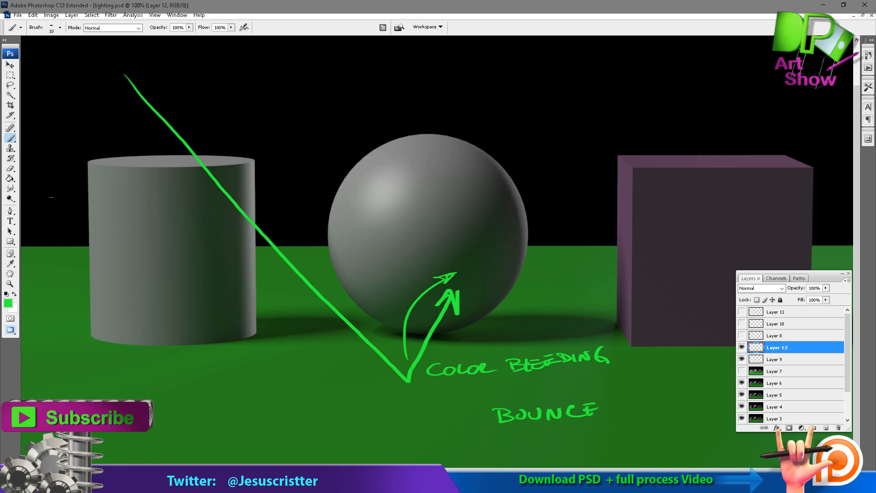
- Draw a ray hitting the floor before the cylinder, an arrow bouncing upward, and hatching on the cylinder's shaded side
mouse_move(55, 181)
left_mouse_down()
mouse_move(205, 364)
mouse_move(197, 361)
mouse_move(228, 363)
mouse_move(220, 301)
left_mouse_up()
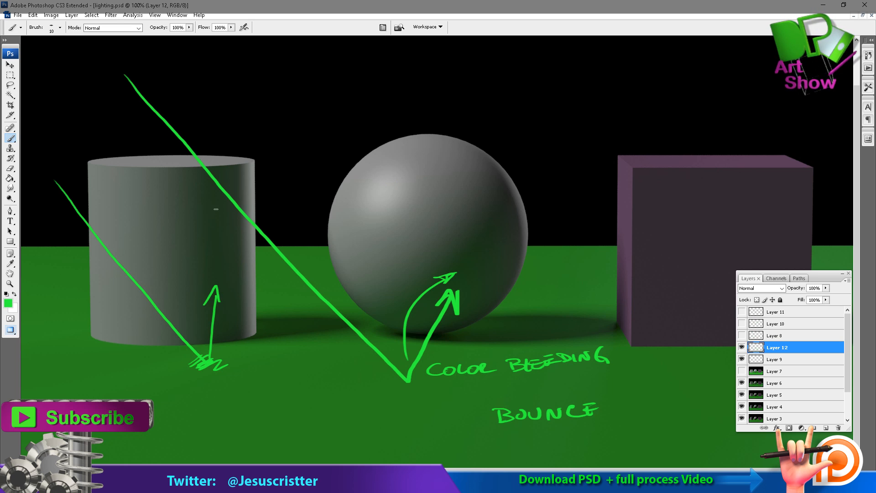
left_click_drag(204, 233, 211, 221)
left_click_drag(205, 251, 222, 228)
left_click_drag(210, 269, 224, 246)
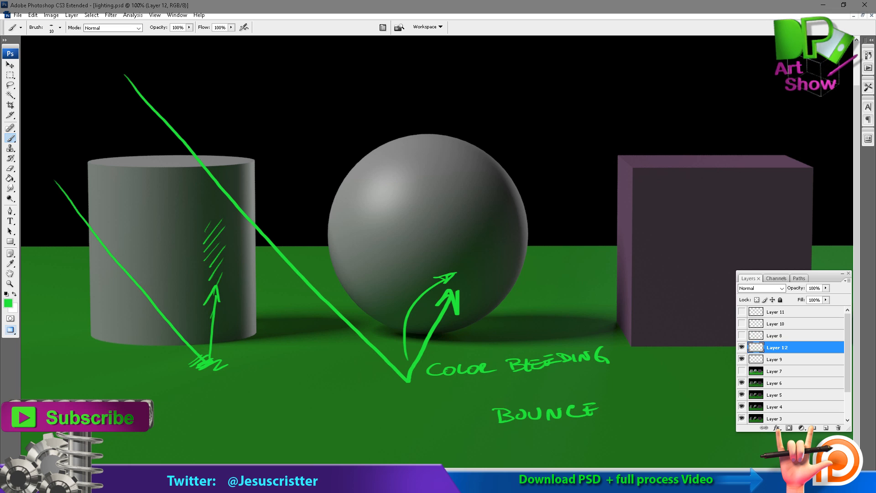
- Draw a ray bouncing off the cube's near side toward the sphere and hatch the sphere's edge that faces the cube
left_click_drag(224, 367, 233, 360)
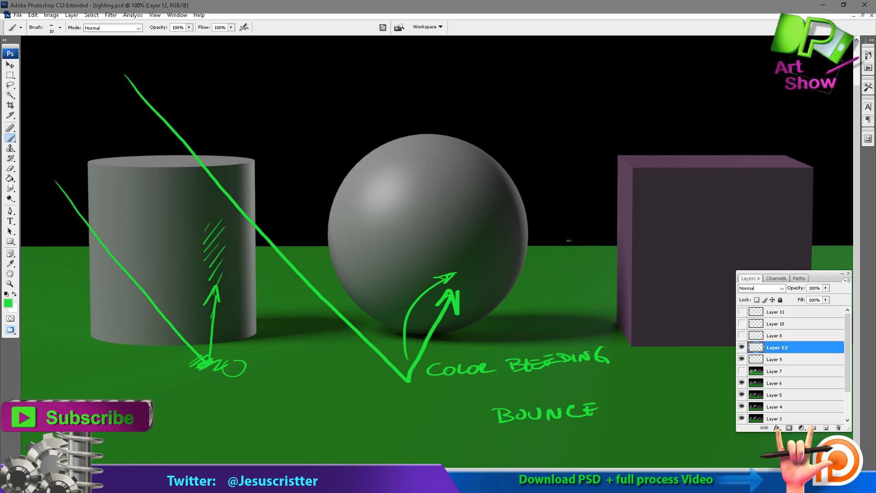
mouse_move(397, 85)
left_mouse_down()
mouse_move(625, 220)
mouse_move(553, 221)
mouse_move(568, 223)
left_mouse_up()
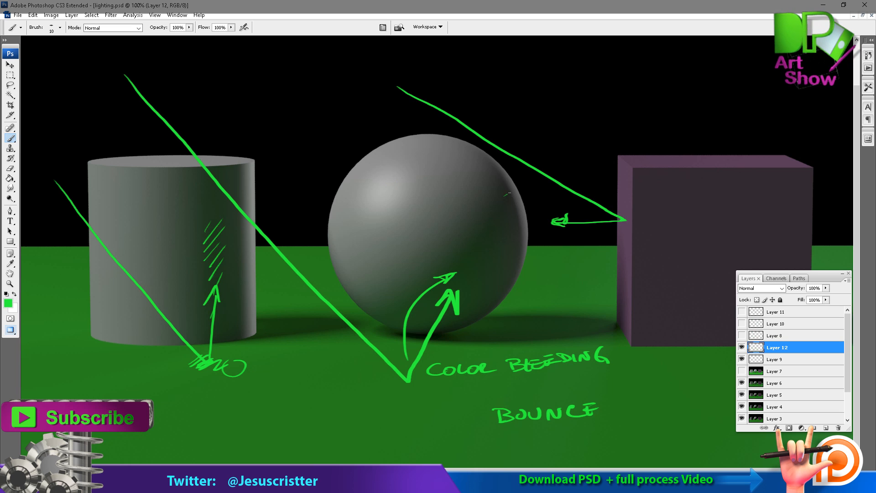
mouse_move(504, 205)
left_mouse_down()
mouse_move(520, 196)
mouse_move(524, 203)
left_mouse_up()
mouse_move(506, 224)
left_mouse_down()
mouse_move(519, 215)
mouse_move(526, 235)
left_mouse_up()
left_click_drag(508, 255, 525, 247)
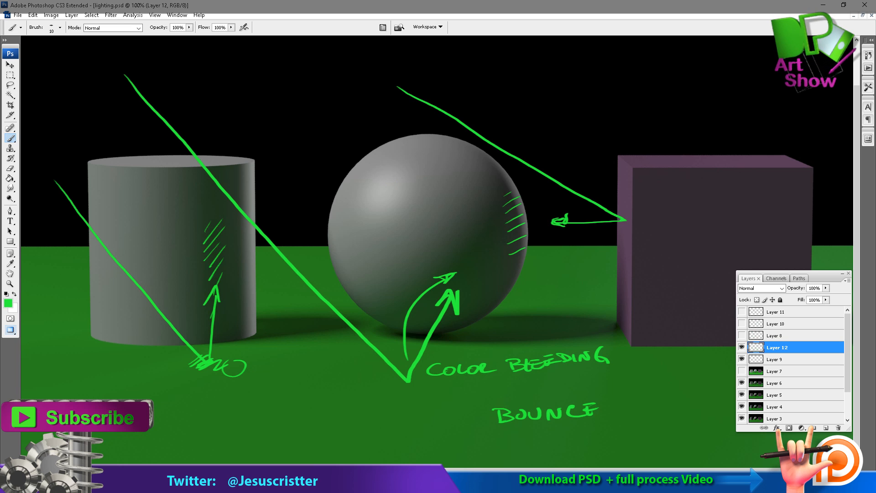
- Hide Layer 12, reveal Layer 7 and add two new empty layers above Layer 12
left_click(742, 347)
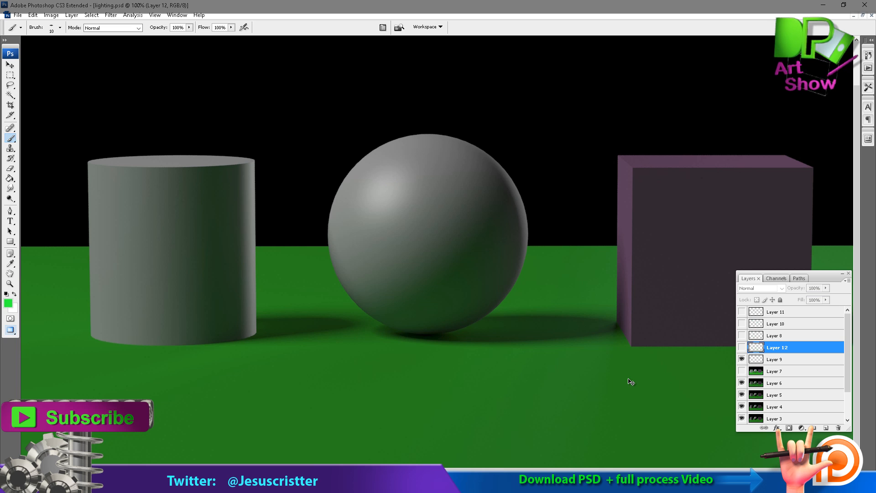
key("ctrl+shift+n")
key("Return")
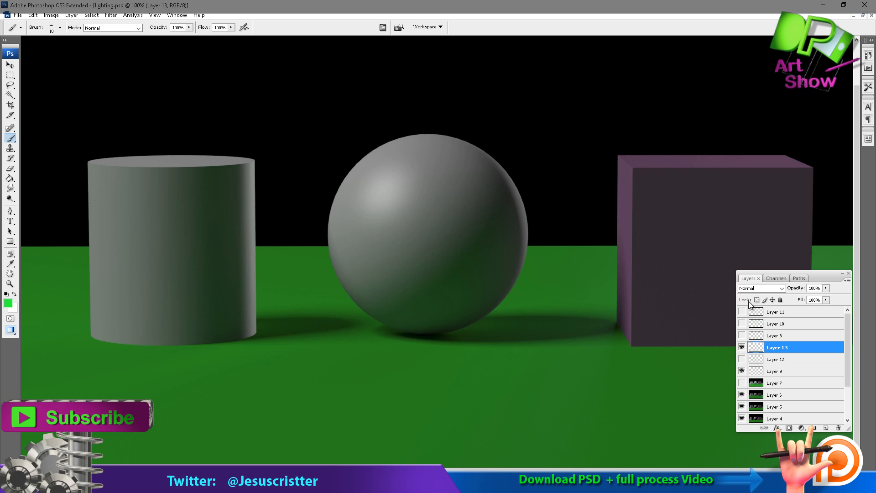
left_click(742, 384)
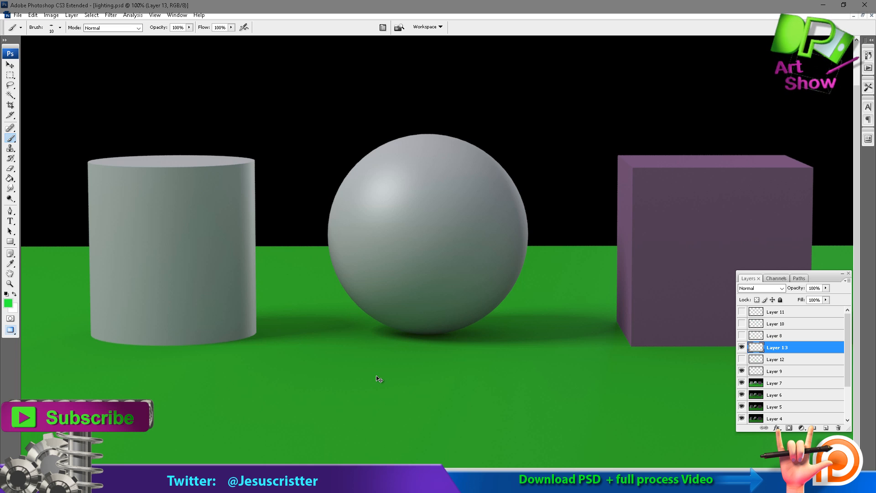
key("ctrl+shift+alt+n")
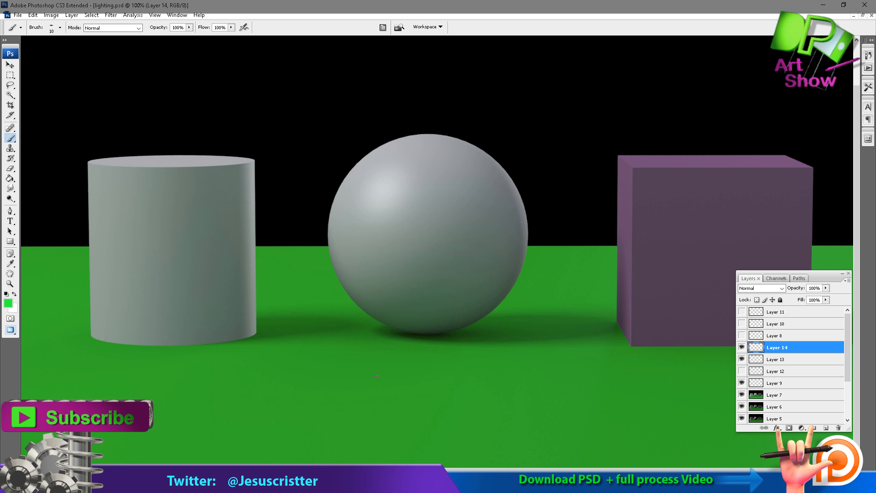
- On Layer 14, draw a ray zigzagging between floor and sphere into the gap, fading its end with the Eraser at 30% opacity
key("z")
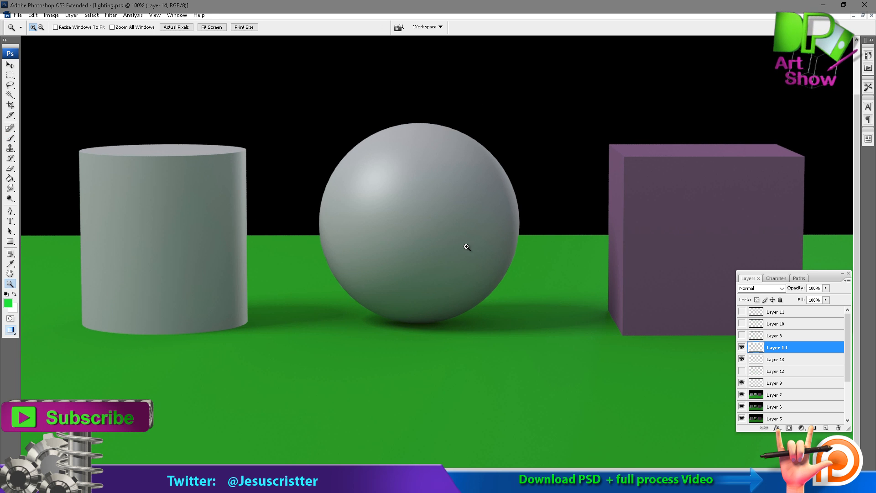
left_click(465, 242)
left_click_drag(469, 239, 512, 164)
key("b")
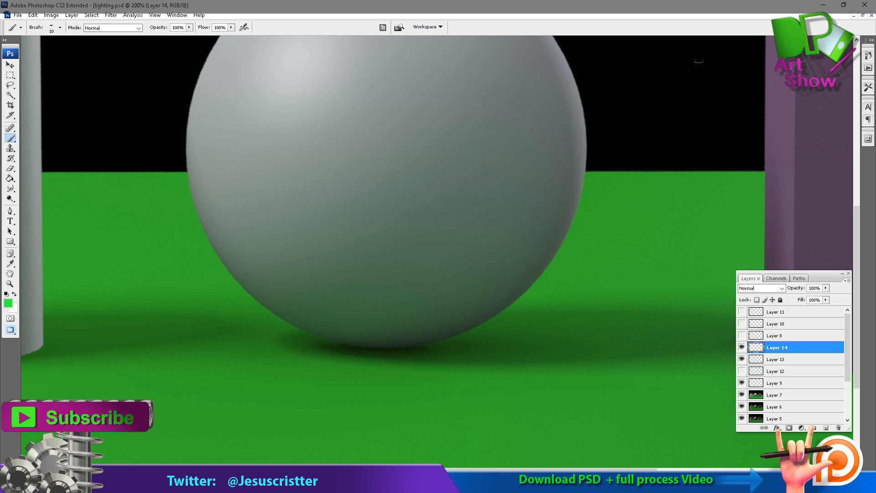
mouse_move(700, 61)
left_mouse_down()
mouse_move(576, 326)
mouse_move(534, 280)
mouse_move(528, 284)
mouse_move(537, 337)
mouse_move(513, 308)
mouse_move(514, 343)
mouse_move(494, 315)
mouse_move(496, 341)
mouse_move(474, 332)
left_mouse_up()
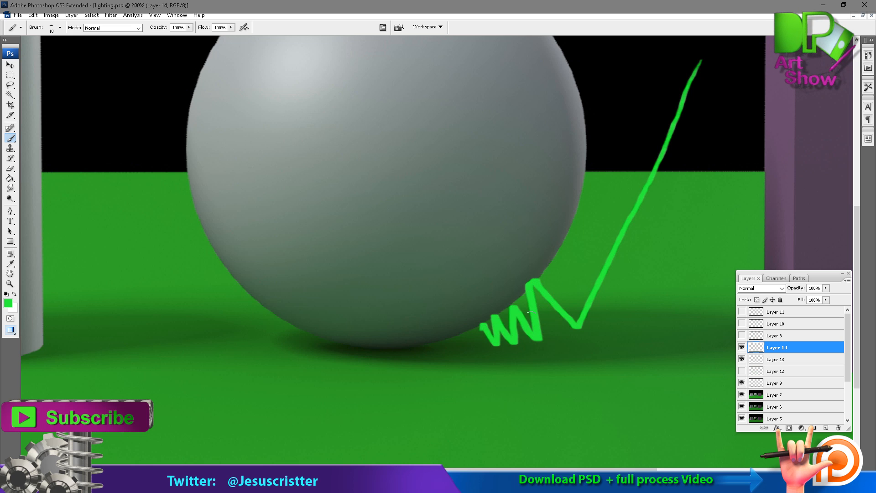
key("e")
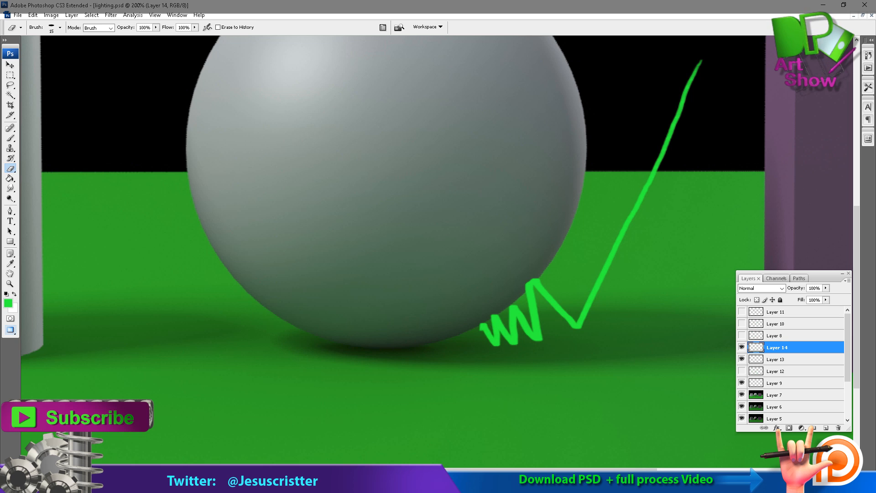
mouse_move(490, 326)
left_mouse_down()
mouse_move(507, 341)
mouse_move(533, 301)
mouse_move(540, 337)
mouse_move(515, 320)
mouse_move(498, 333)
mouse_move(483, 328)
mouse_move(507, 345)
mouse_move(488, 350)
mouse_move(486, 324)
mouse_move(492, 350)
left_mouse_up()
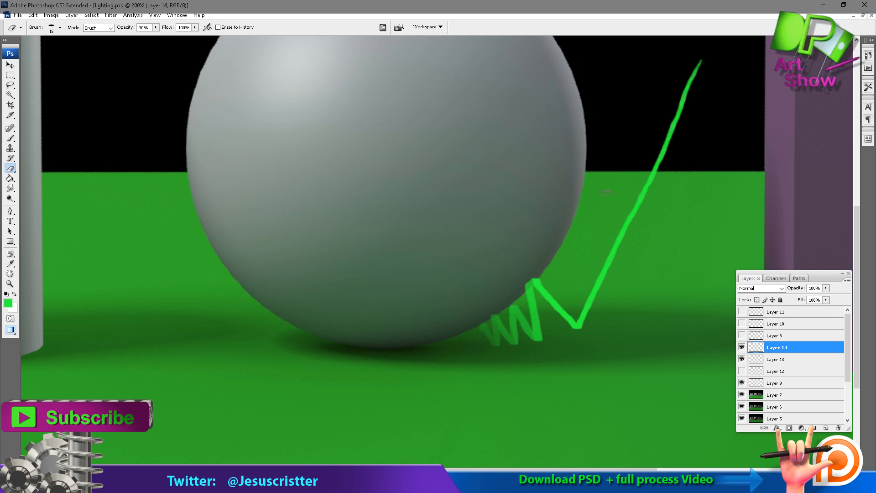
- Circle the contact shadow beneath the sphere and draw a small arrow pointing up at it
key("b")
mouse_move(315, 346)
left_mouse_down()
mouse_move(367, 386)
mouse_move(444, 351)
left_mouse_up()
mouse_move(423, 383)
left_mouse_down()
mouse_move(411, 366)
mouse_move(434, 373)
left_mouse_up()
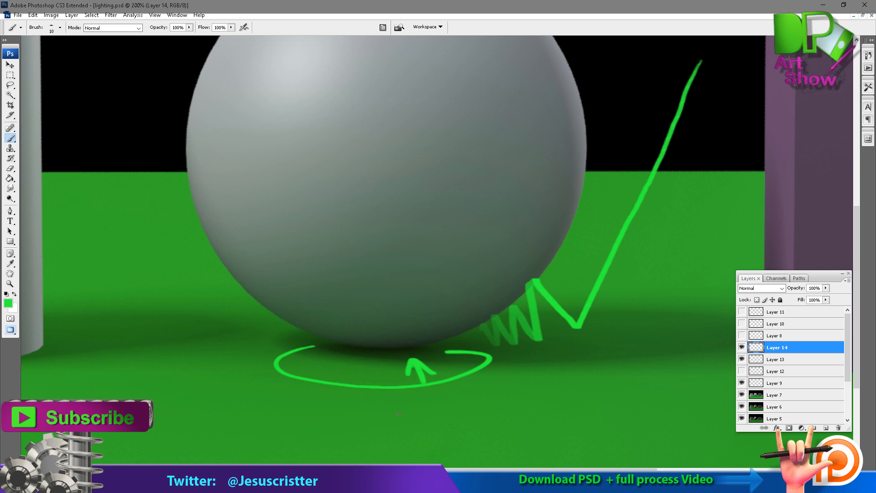
- Handwrite the label OCCLUSION below the circled contact shadow and reset the Eraser's opacity to 100%
mouse_move(416, 405)
left_mouse_down()
mouse_move(410, 413)
mouse_move(418, 406)
mouse_move(443, 425)
mouse_move(468, 425)
left_mouse_up()
mouse_move(472, 406)
left_mouse_down()
mouse_move(492, 413)
mouse_move(486, 434)
mouse_move(513, 404)
mouse_move(516, 419)
mouse_move(610, 408)
left_mouse_up()
key("e")
key("0")
key("b")
left_click(542, 387)
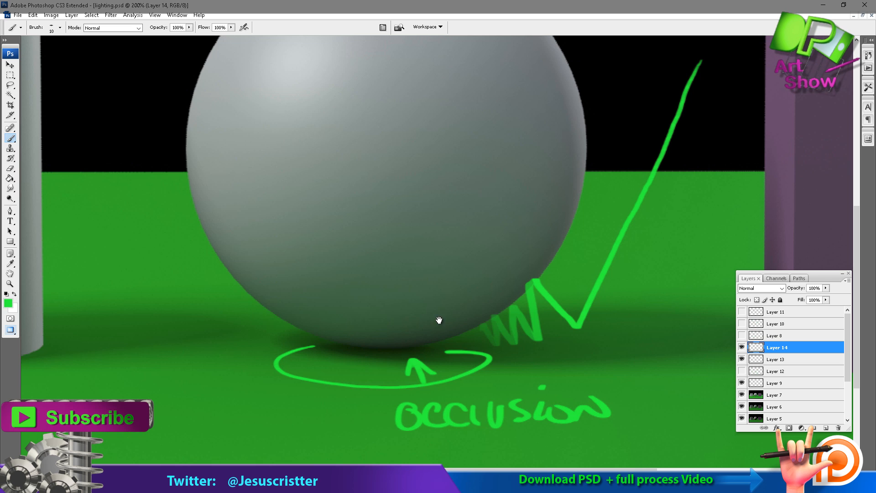
- Hide Layer 14 to view all three objects without the occlusion notes
left_click_drag(437, 320, 469, 332)
left_click(499, 319, "alt")
left_click(492, 303, "alt")
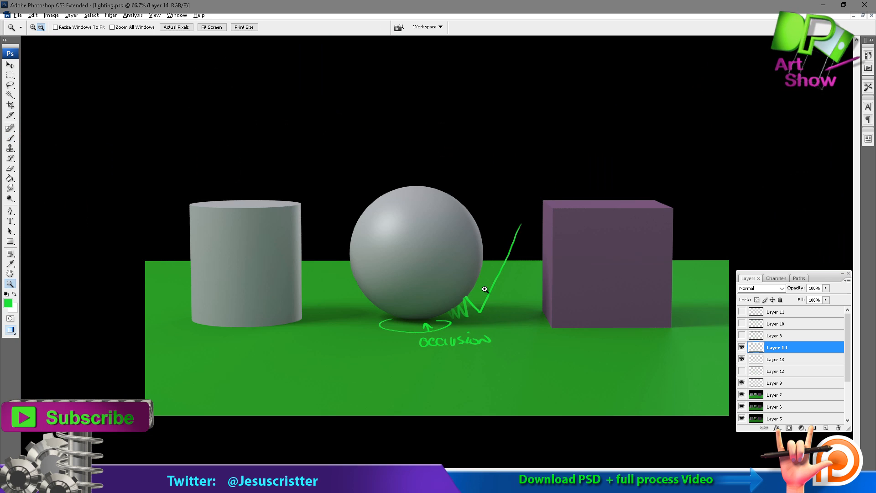
left_click(453, 305)
key("e")
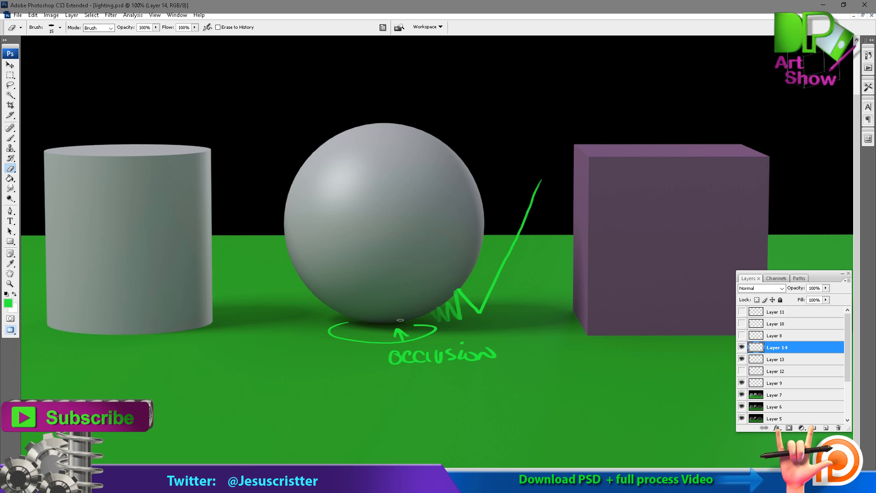
left_click(741, 349)
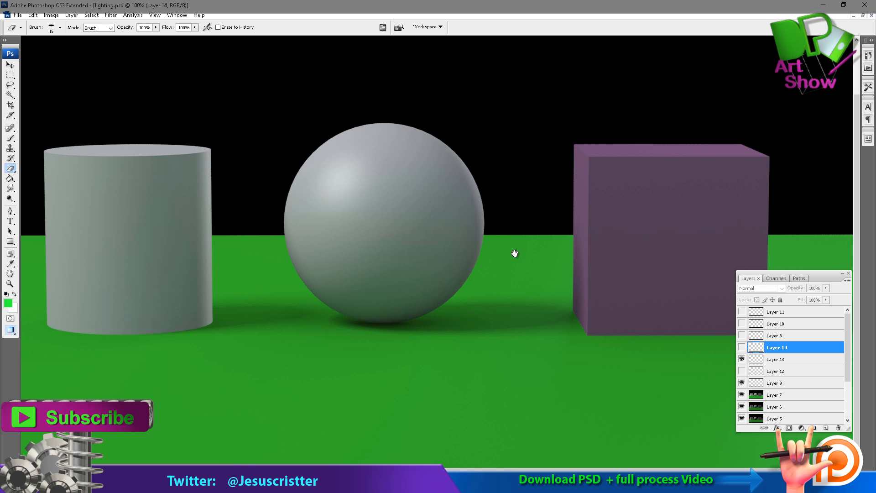
left_click_drag(484, 241, 524, 269)
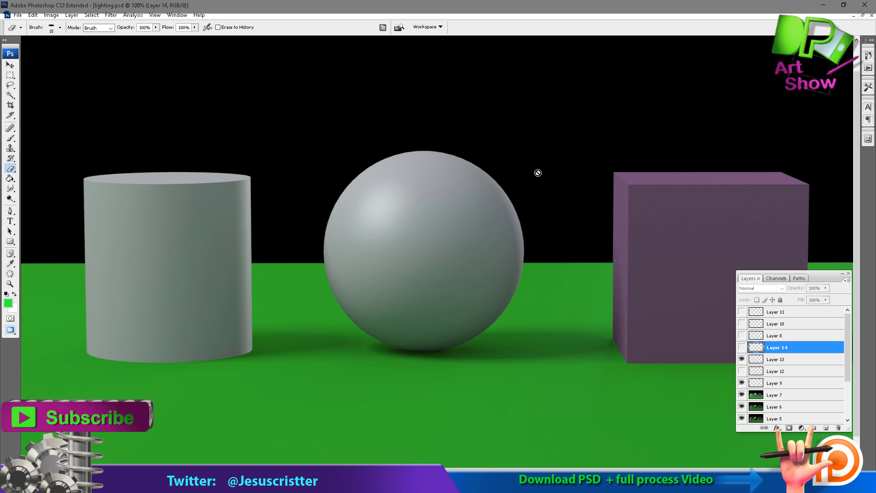
key("z")
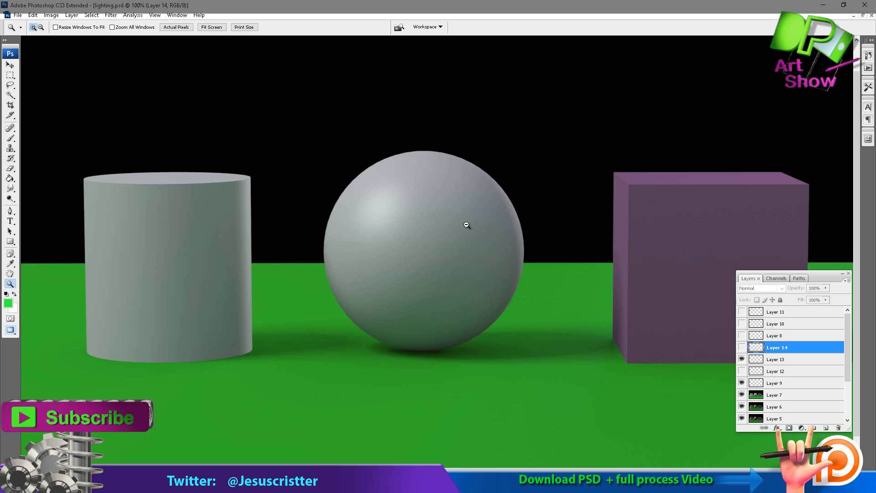
left_click(465, 225, "alt")
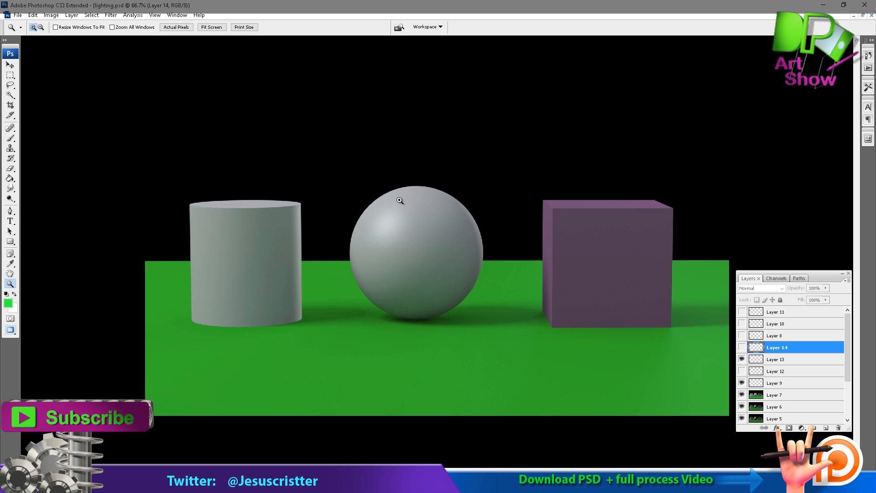
- Add a new empty layer above Layer 14 and show annotation Layers 11, 10, 8, 14 and 12 together
key("ctrl+shift+n")
key("Return")
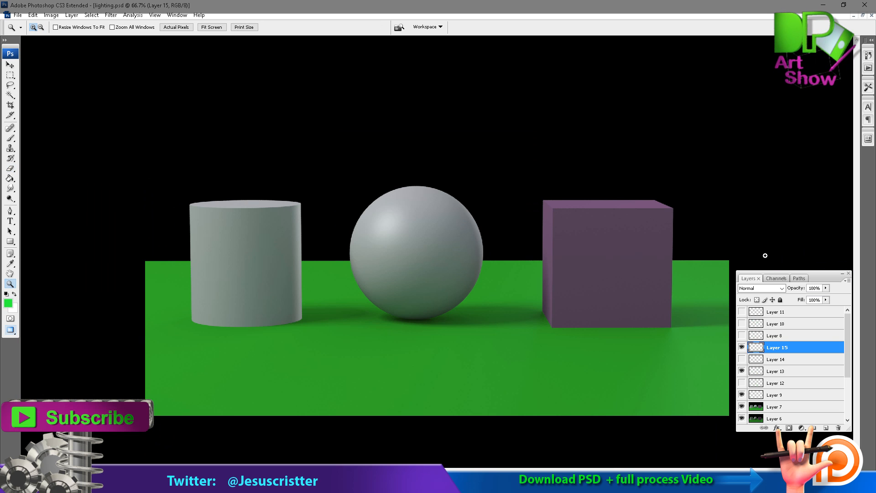
left_click(741, 313)
left_click(741, 325)
left_click(741, 336)
left_click(741, 359)
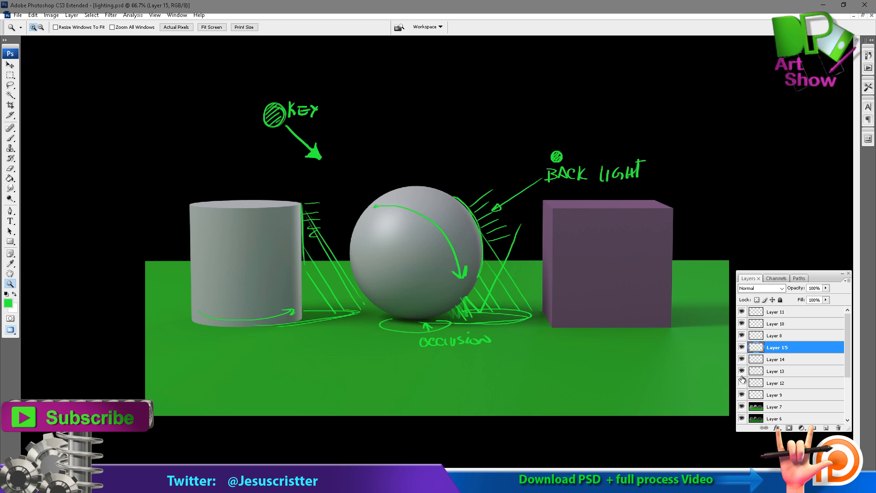
left_click(741, 372)
left_click(742, 384)
left_click(741, 371)
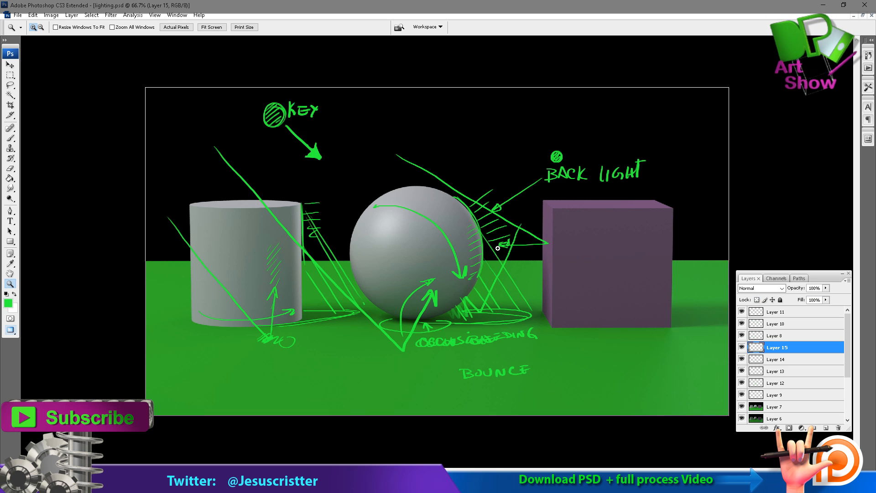
- Review the combined light annotations, and hide every annotation layer from Layer 11 down to Layer 9 to leave the clean render
left_click(484, 263)
scroll(507, 256, "up", 2)
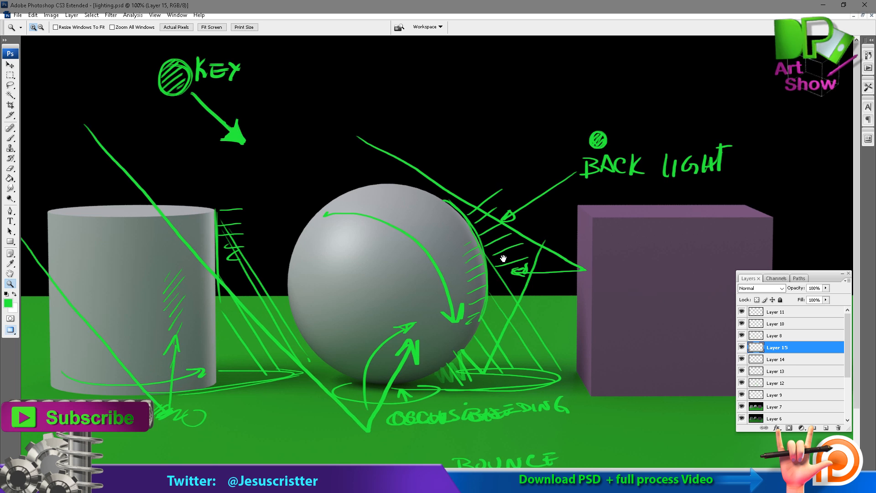
scroll(502, 256, "down", 1)
scroll(499, 237, "down", 1)
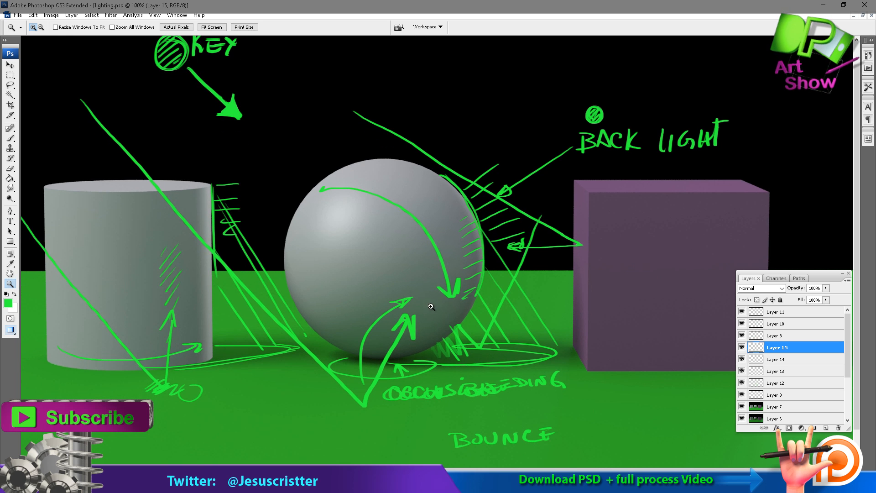
key("b")
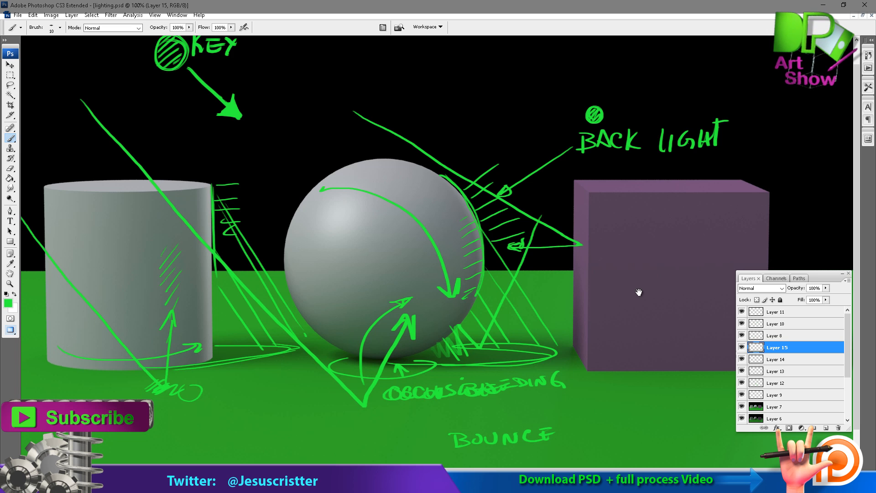
scroll(639, 292, "down", 1)
left_click(742, 312)
mouse_move(742, 325)
left_mouse_down()
mouse_move(744, 395)
mouse_move(733, 382)
left_mouse_up()
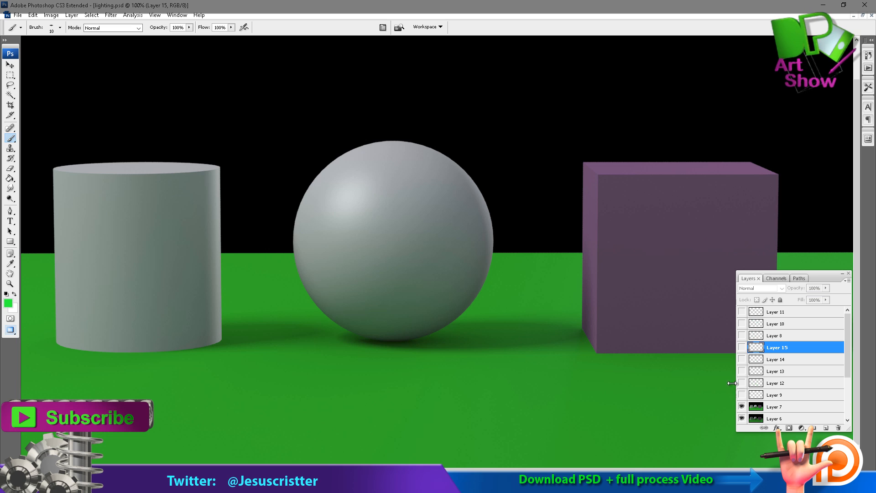
scroll(643, 315, "up", 1)
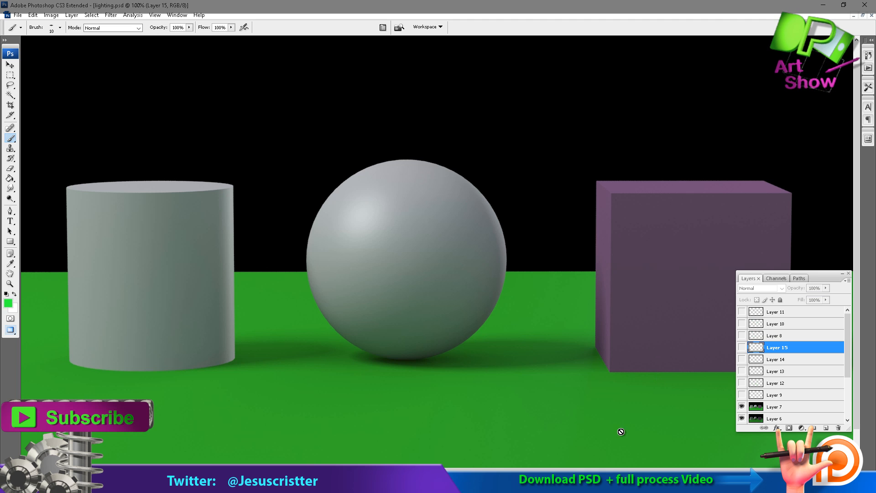
left_click_drag(535, 304, 529, 299)
key("z")
left_click(557, 301, "alt")
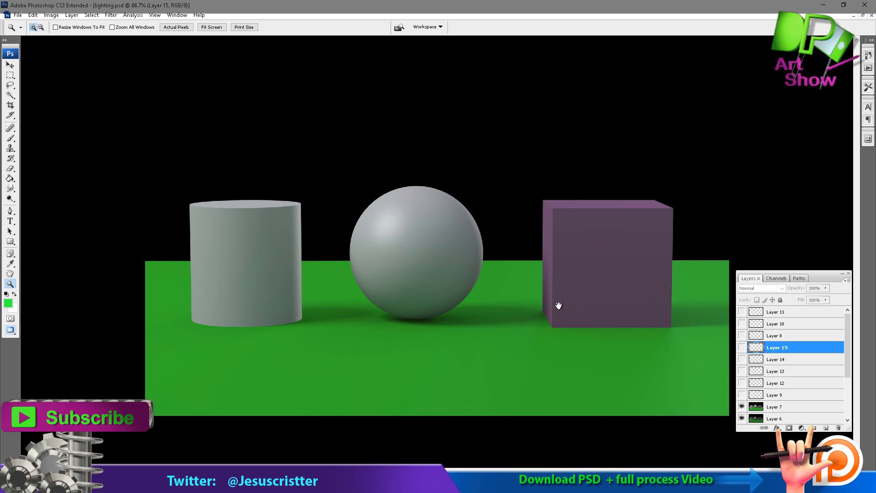